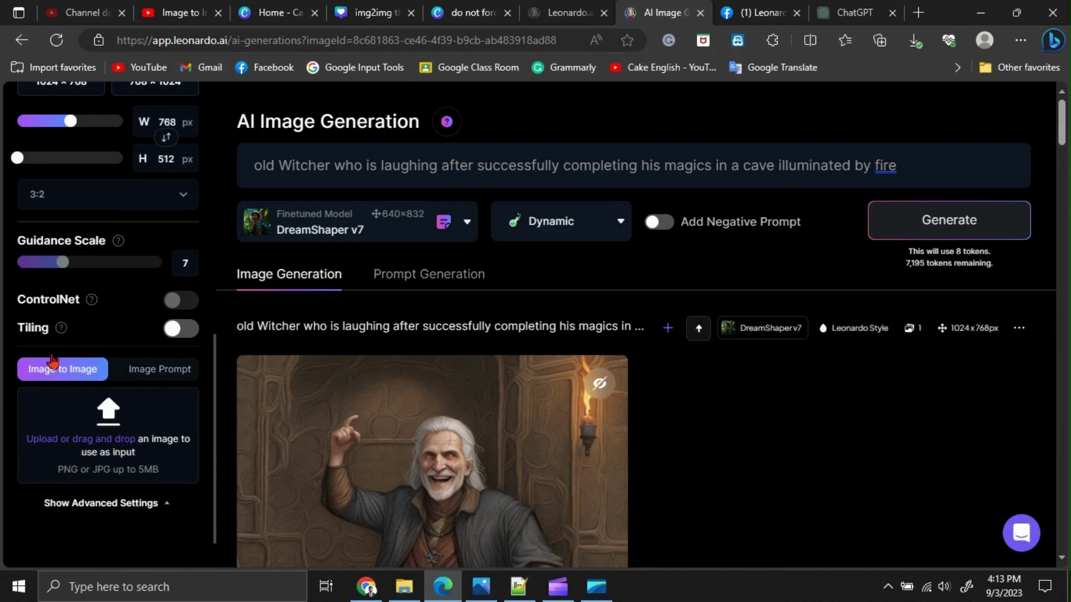
# Switch PhotoReal mode on, then turn it back off.
pyautogui.scroll(1, 97, 390)
pyautogui.scroll(10, 98, 391)
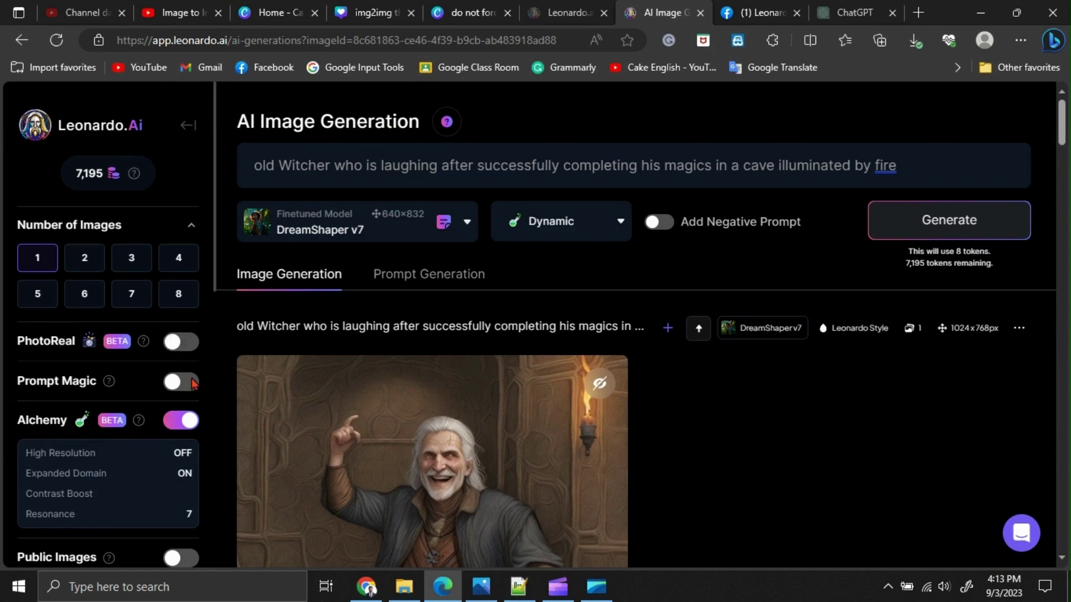
pyautogui.click(180, 342)
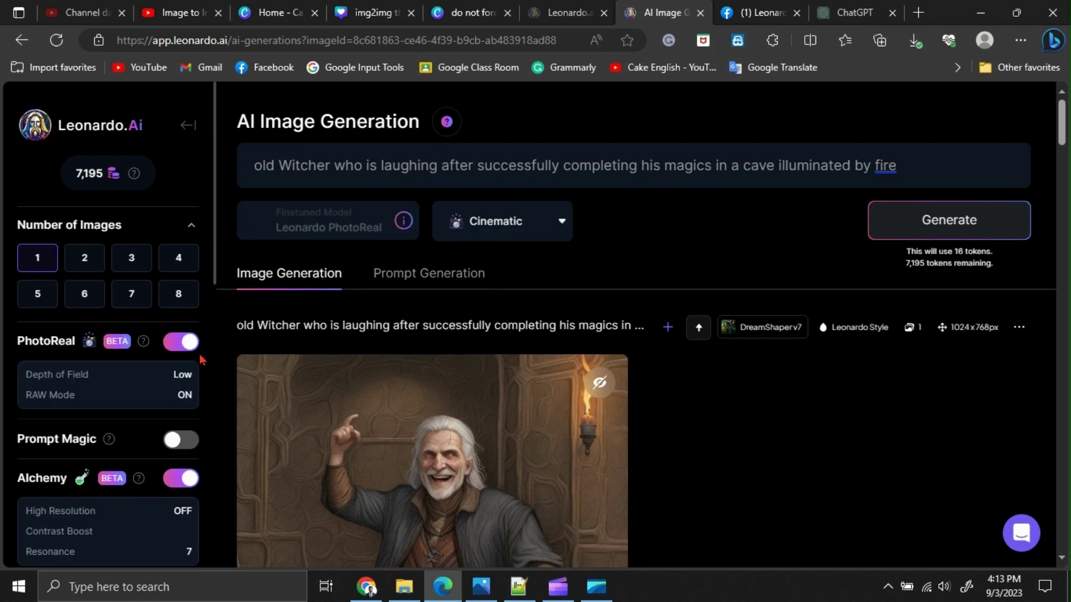
pyautogui.scroll(-2, 170, 334)
pyautogui.scroll(-7, 175, 274)
pyautogui.scroll(-3, 175, 274)
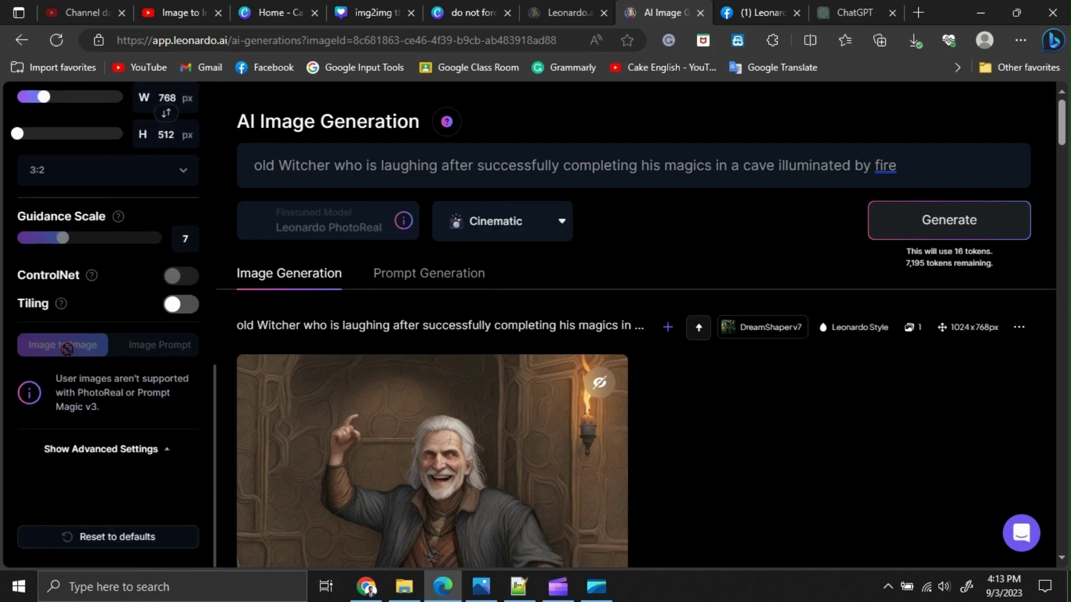
pyautogui.scroll(10, 117, 369)
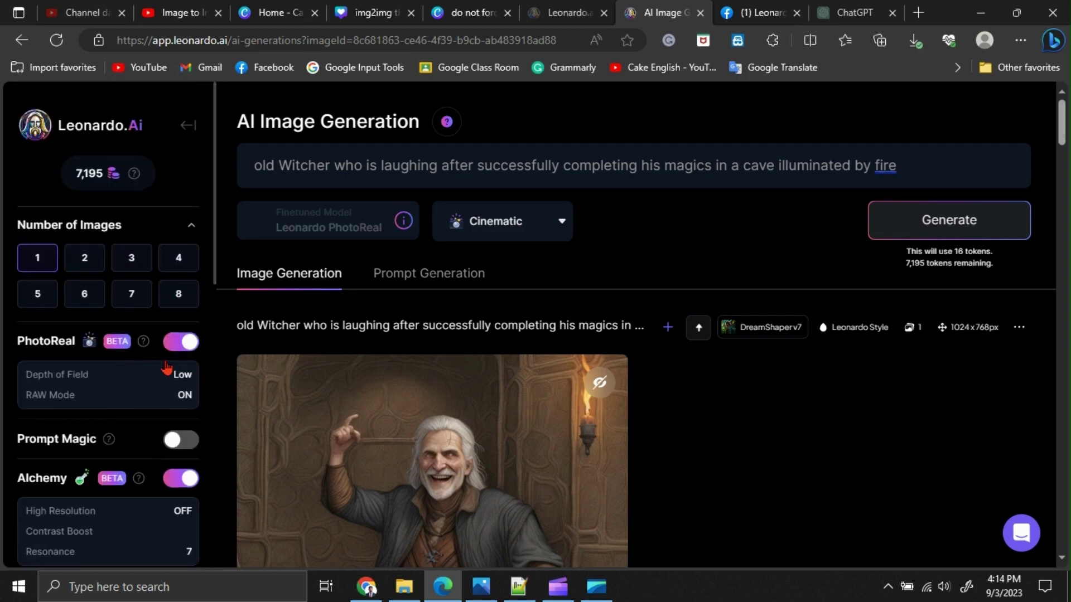
pyautogui.click(172, 342)
pyautogui.scroll(-3, 167, 344)
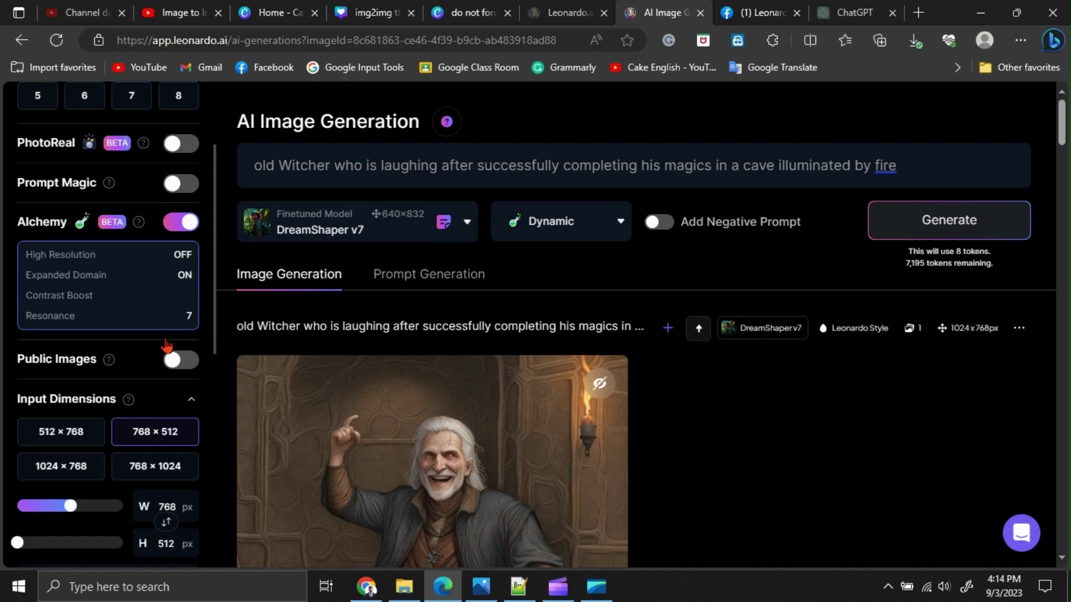
pyautogui.scroll(-8, 166, 344)
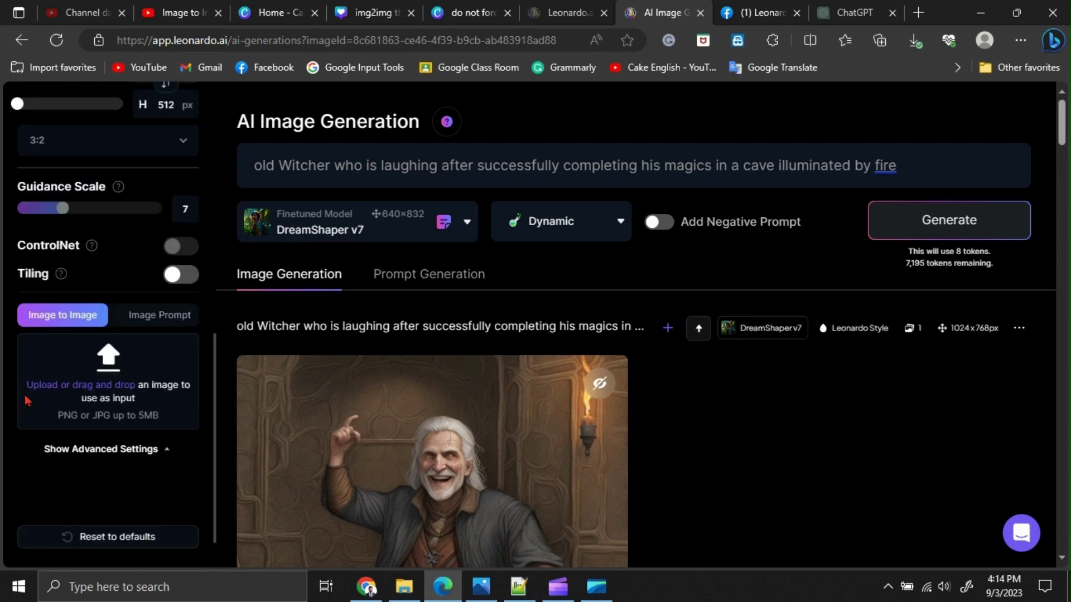
# Upload the cheering man-at-desk photo from Downloads as the Image to Image source.
pyautogui.click(84, 389)
pyautogui.click(855, 251)
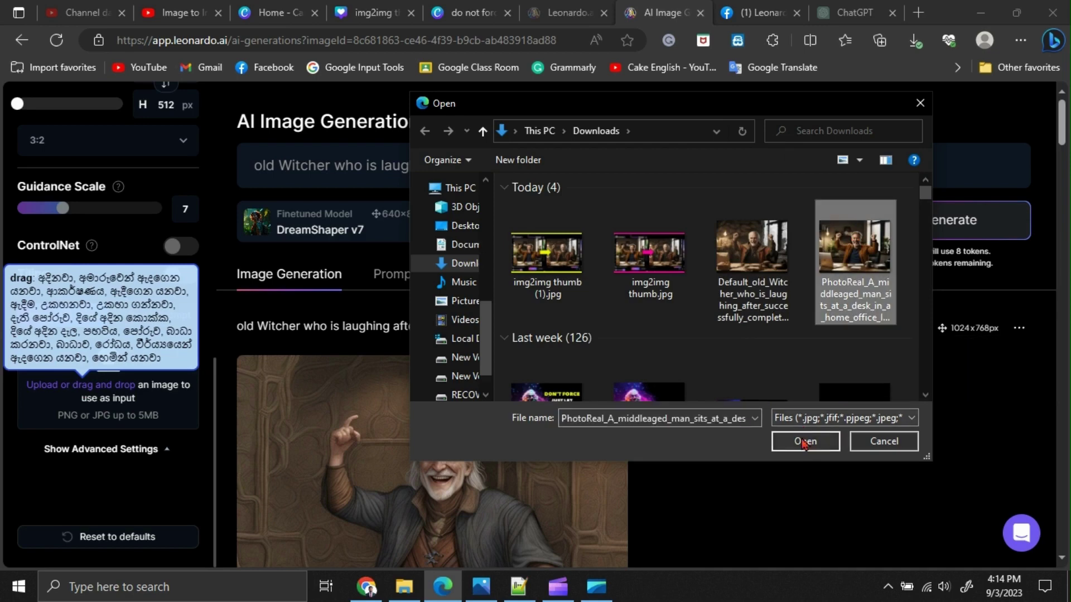
pyautogui.click(807, 440)
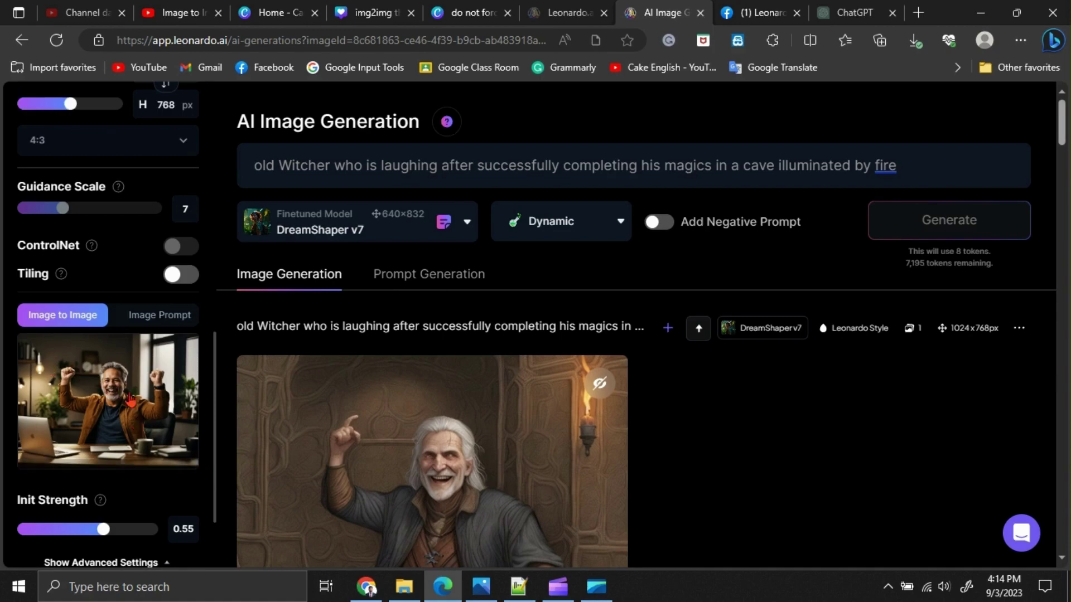
pyautogui.scroll(3, 117, 393)
pyautogui.scroll(-3, 123, 398)
pyautogui.scroll(1, 111, 362)
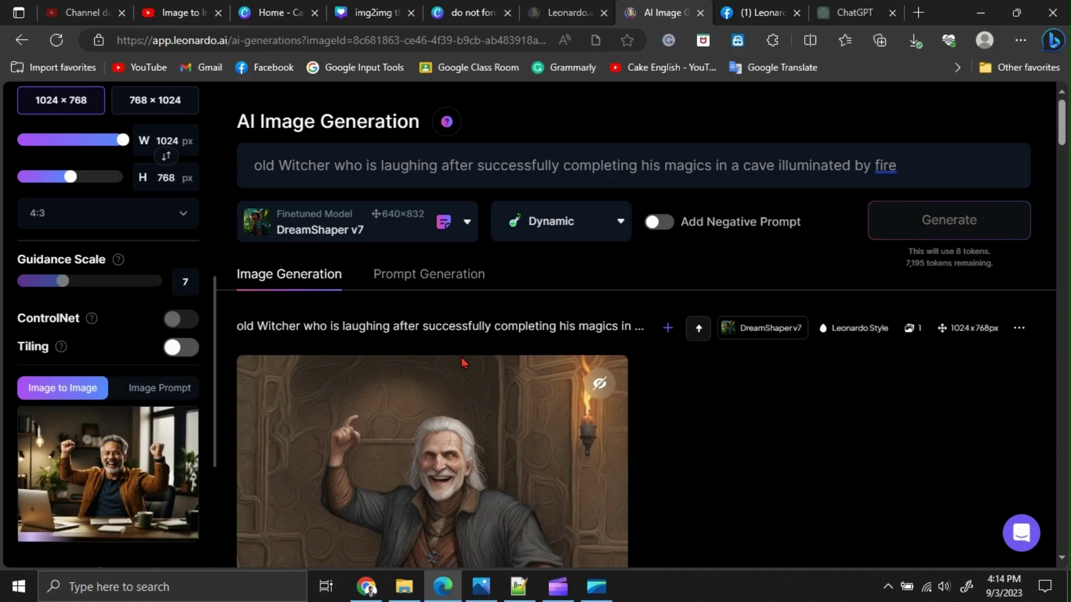
pyautogui.scroll(8, 64, 273)
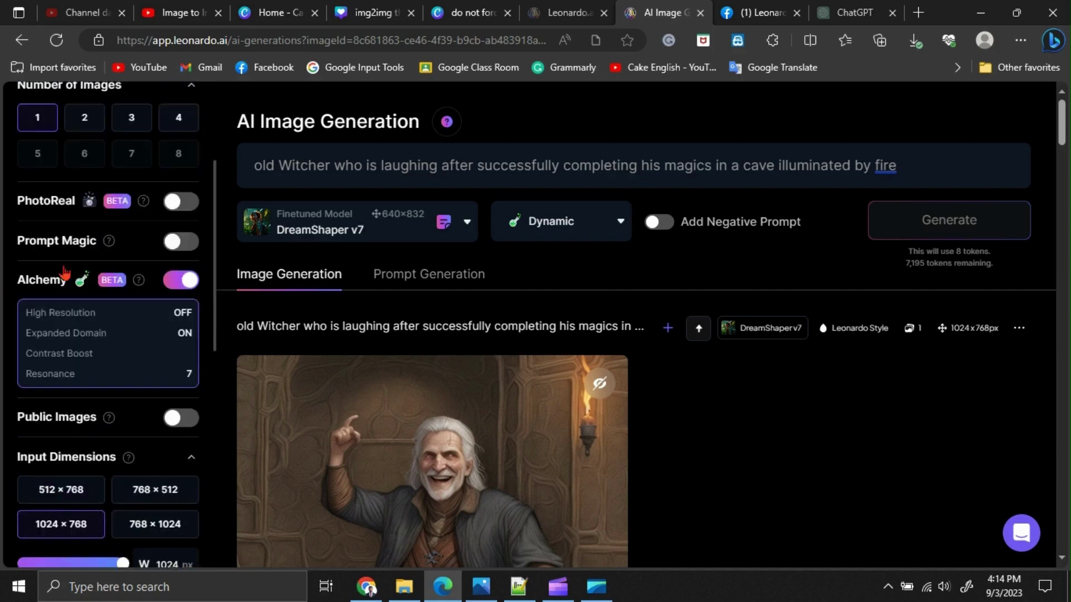
pyautogui.scroll(1, 65, 262)
pyautogui.scroll(-3, 34, 240)
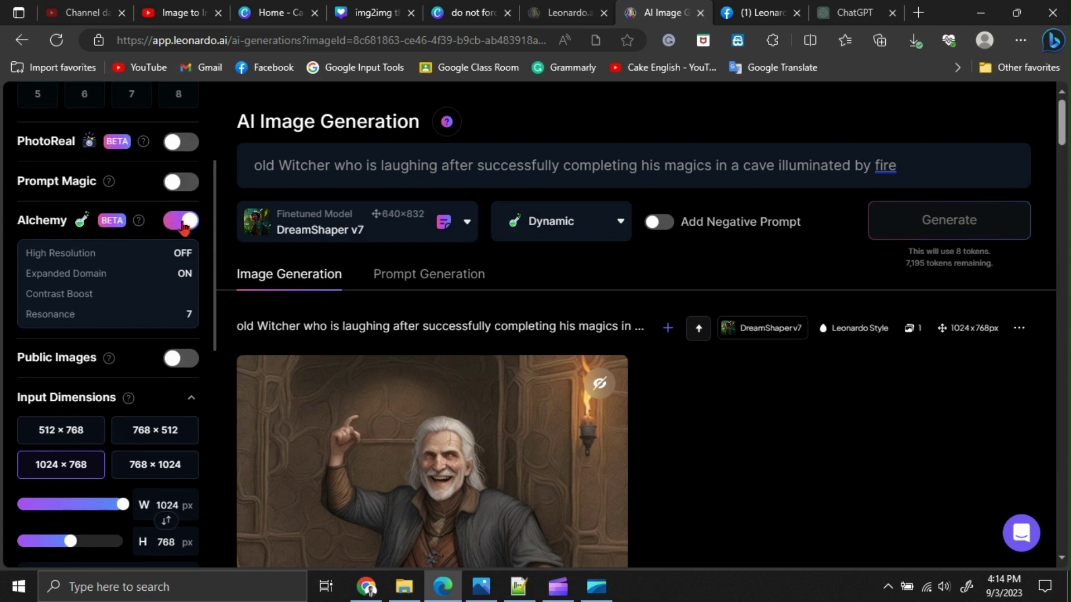
pyautogui.scroll(-1, 187, 223)
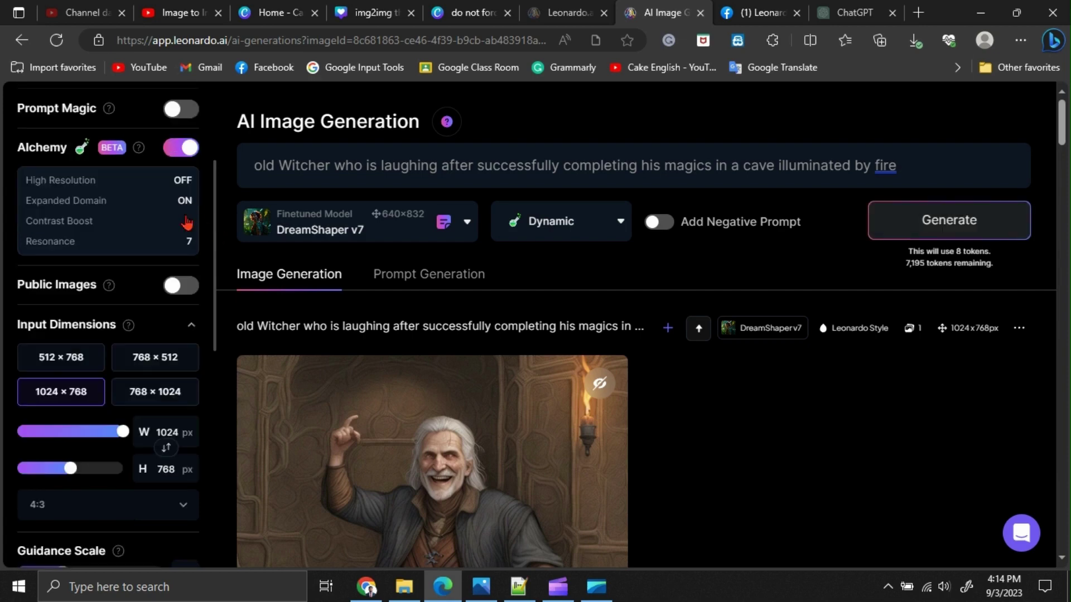
pyautogui.scroll(-1, 176, 195)
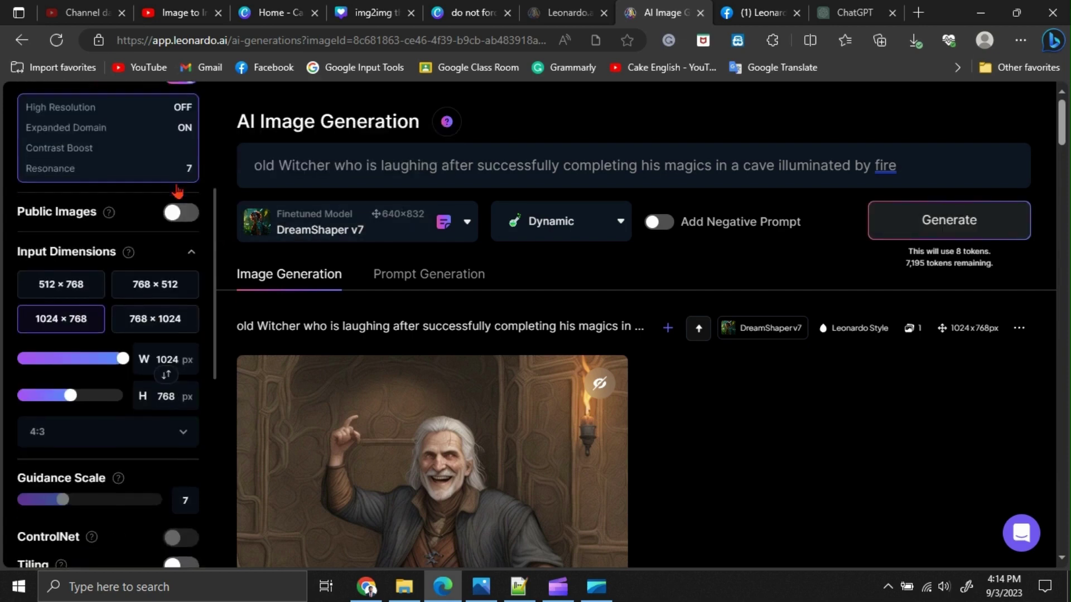
pyautogui.scroll(-1, 71, 282)
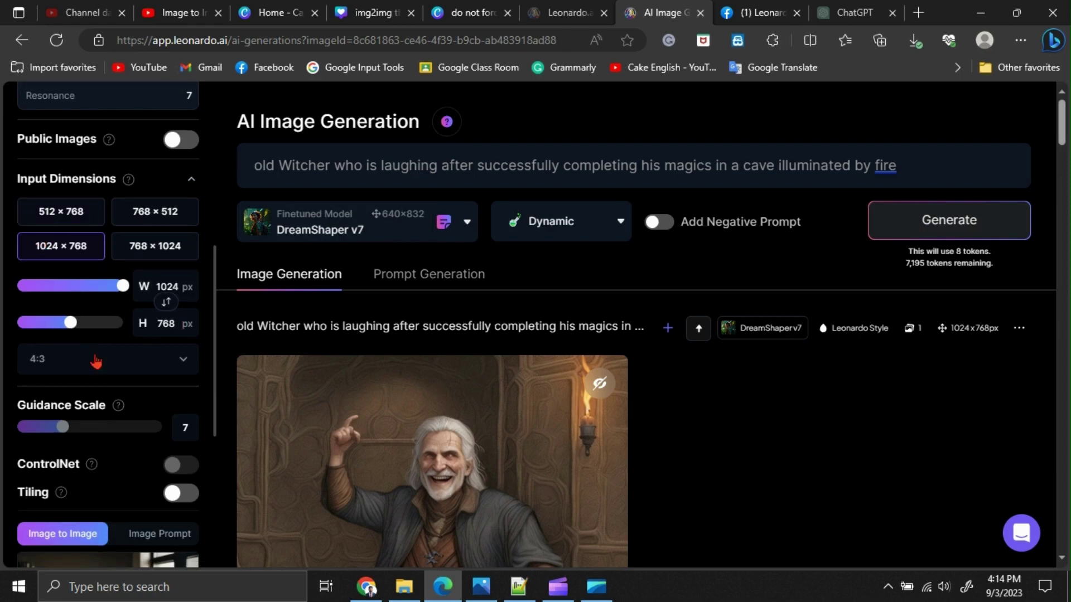
pyautogui.scroll(-4, 96, 363)
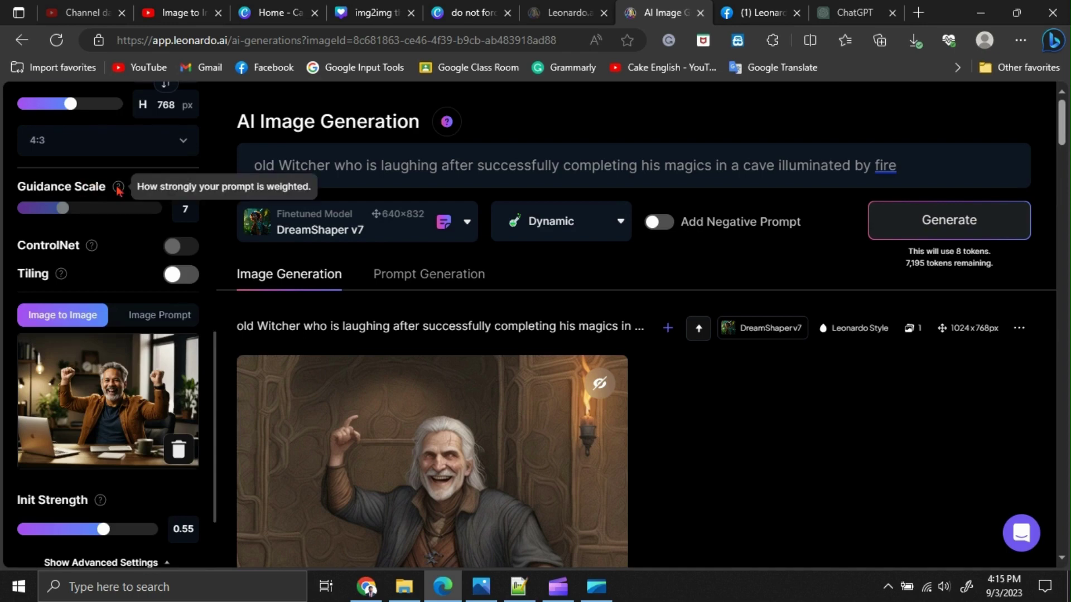
pyautogui.moveTo(247, 166); pyautogui.dragTo(902, 165)
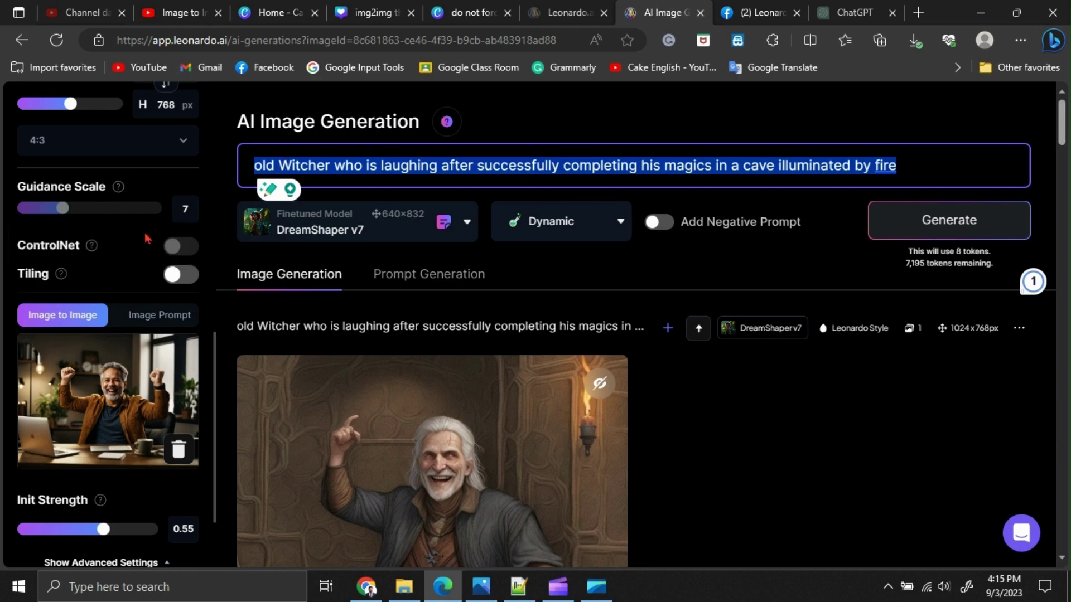
# Try Init Strength at 0.57 and 0, then settle on 0.9.
pyautogui.scroll(-2, 146, 238)
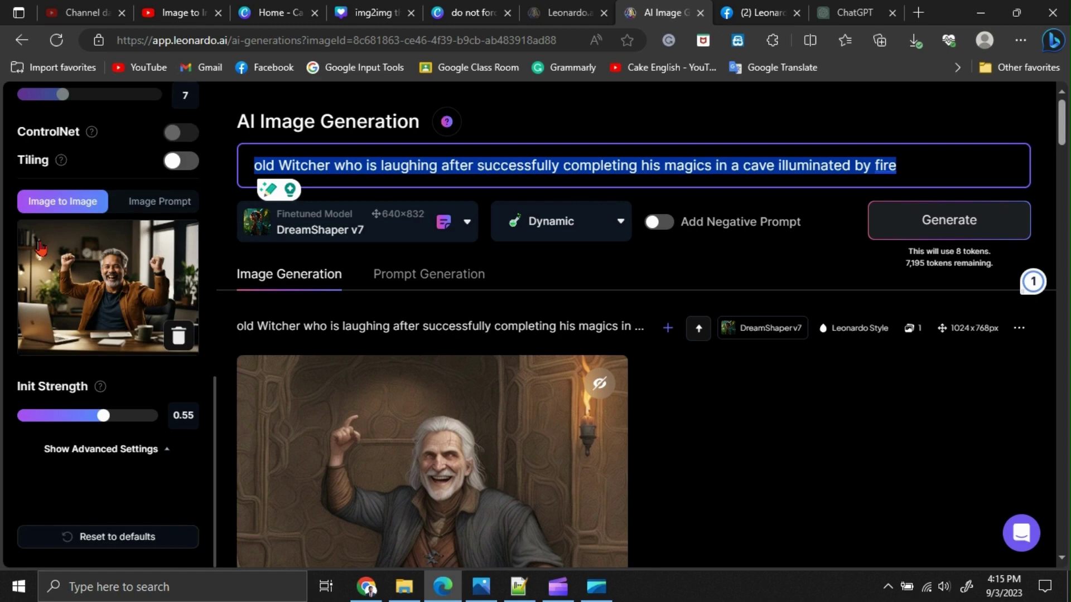
pyautogui.scroll(-1, 86, 277)
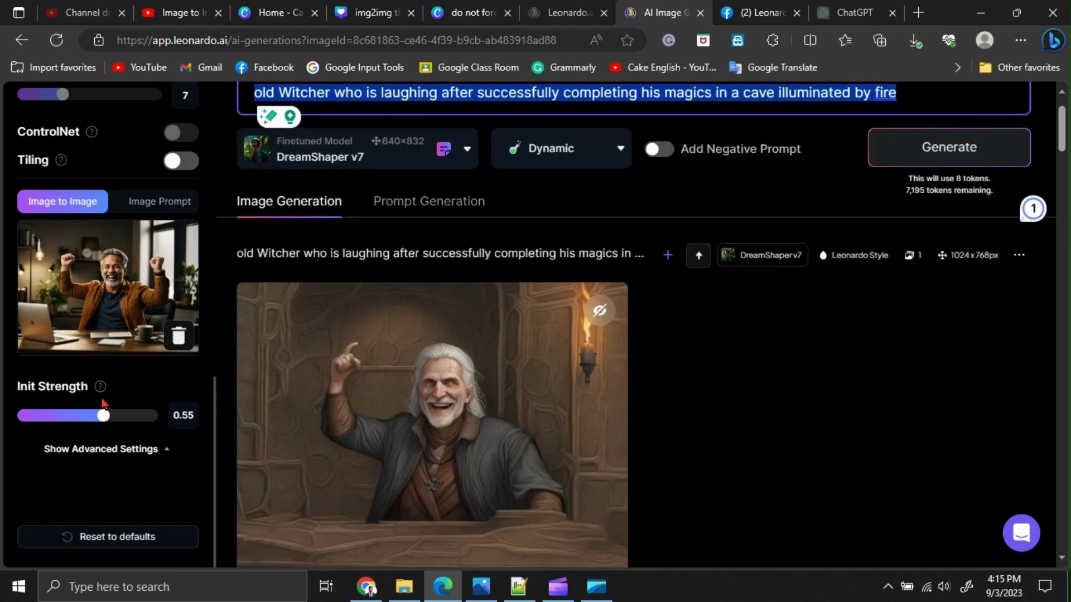
pyautogui.click(107, 418)
pyautogui.click(159, 420)
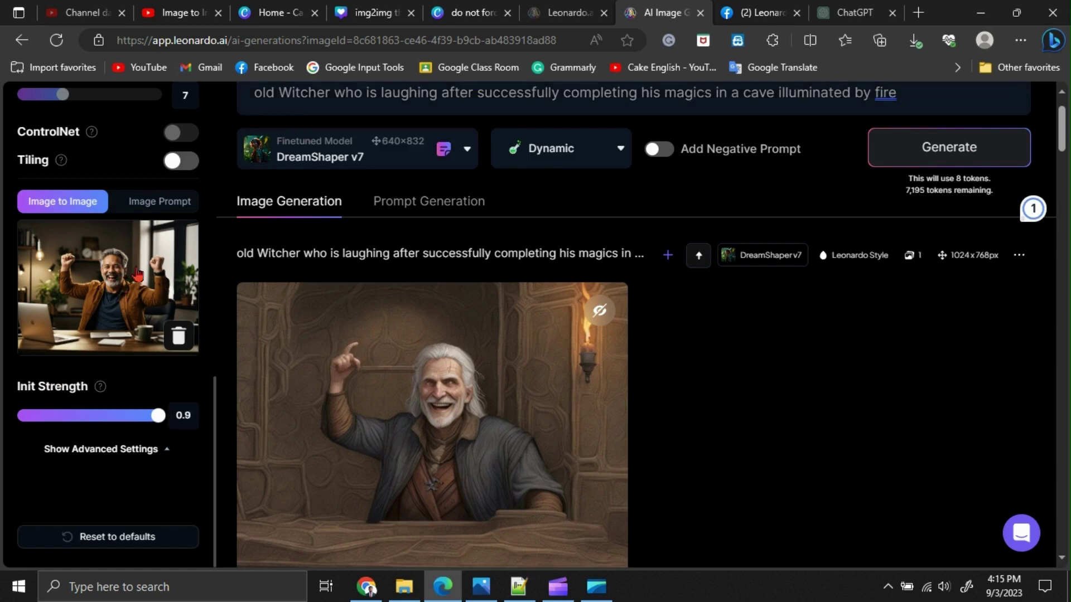
pyautogui.hotkey('ctrl', 'z')
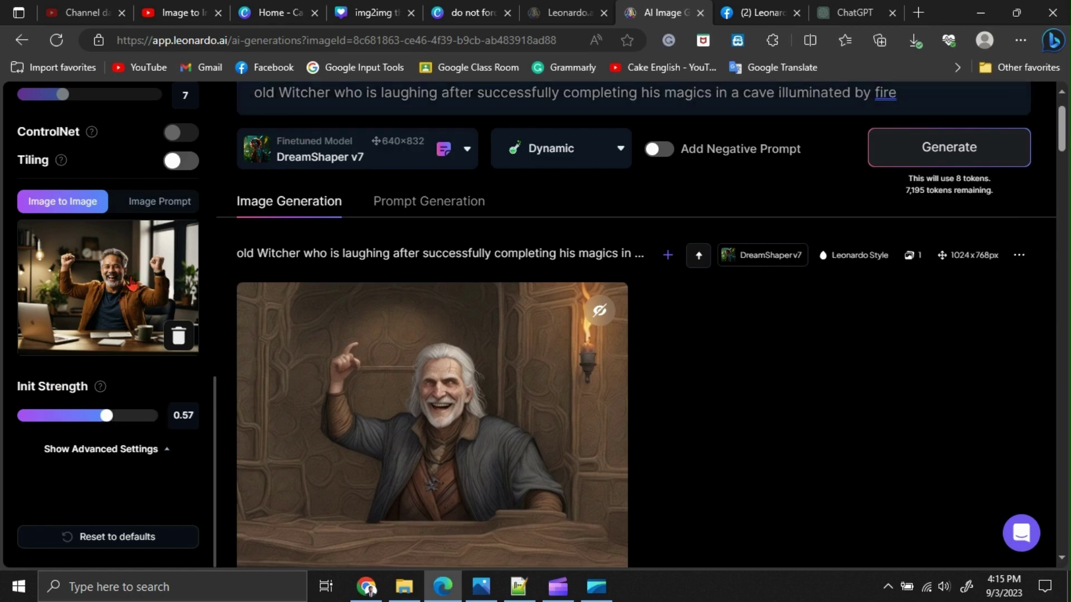
pyautogui.moveTo(107, 417); pyautogui.dragTo(16, 417)
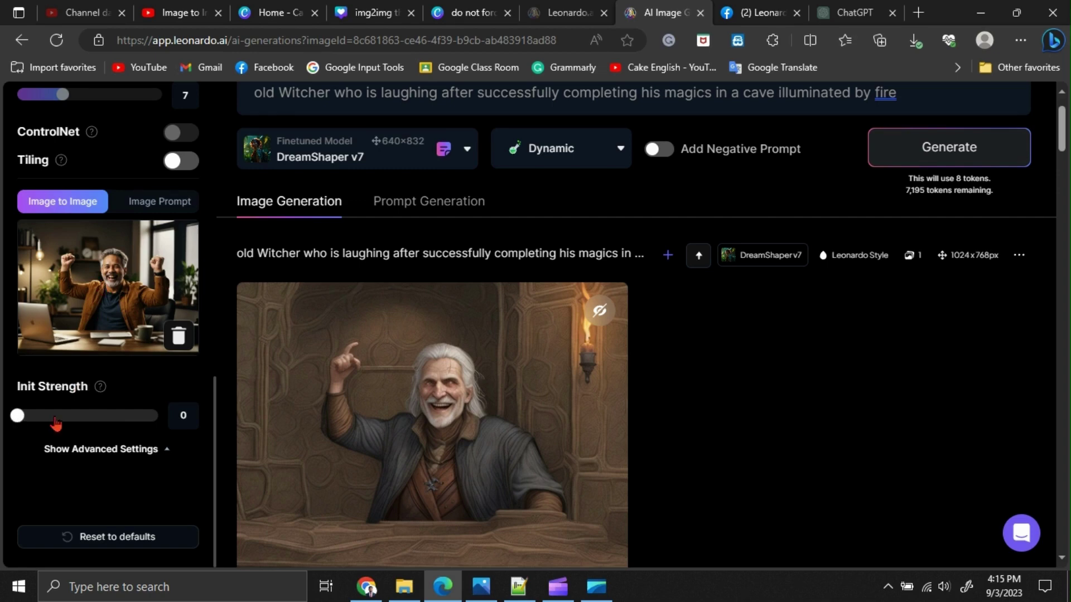
pyautogui.moveTo(52, 427); pyautogui.dragTo(161, 417)
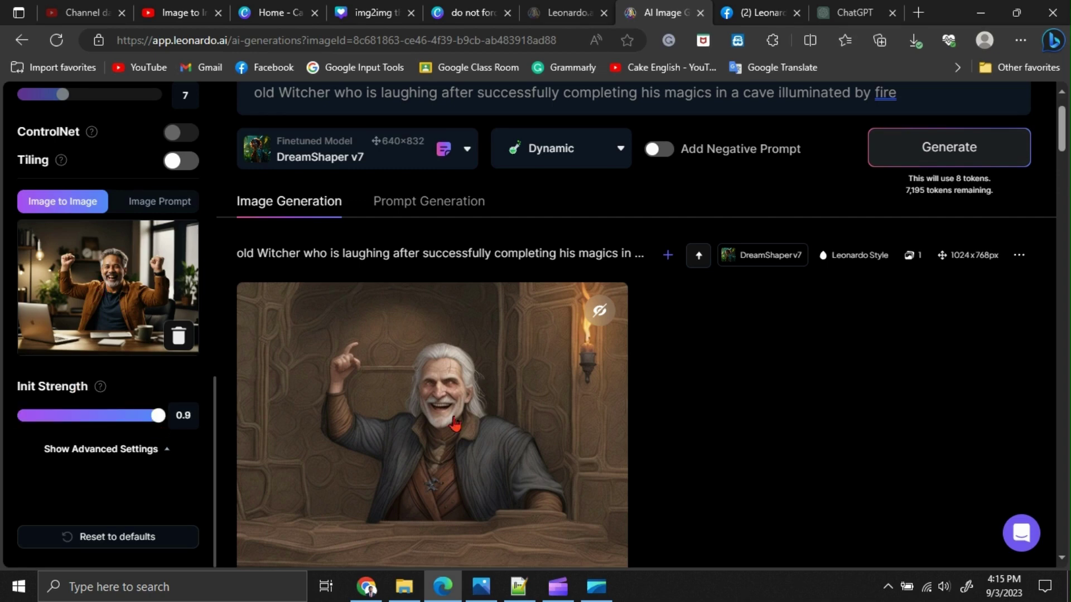
pyautogui.scroll(2, 390, 391)
pyautogui.scroll(10, 110, 236)
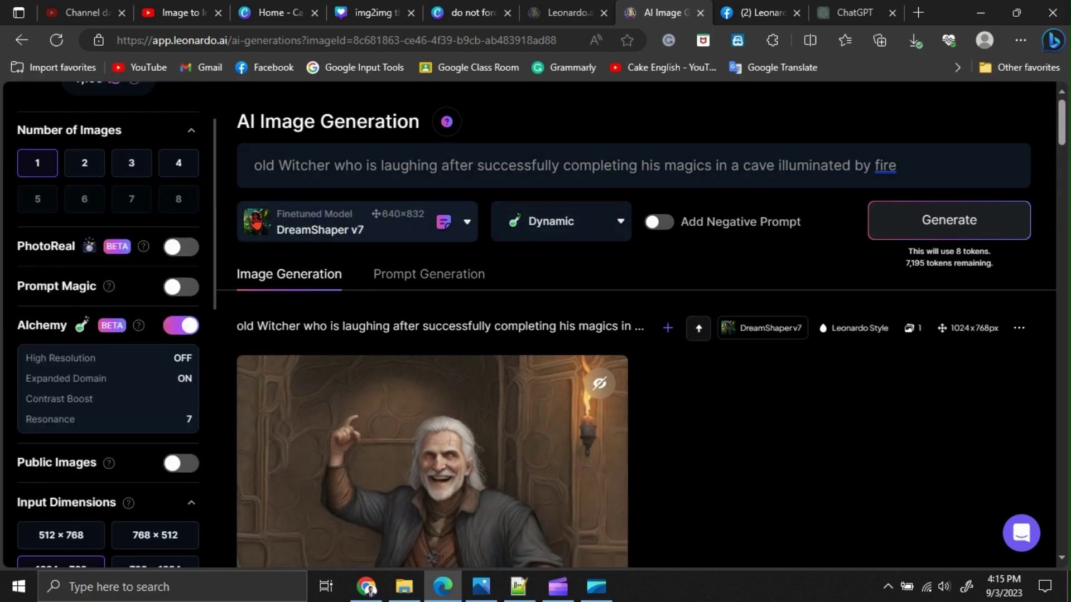
# Keep DreamShaper v7 as the model and generate from the old Witcher fire-lit cave prompt.
pyautogui.click(349, 224)
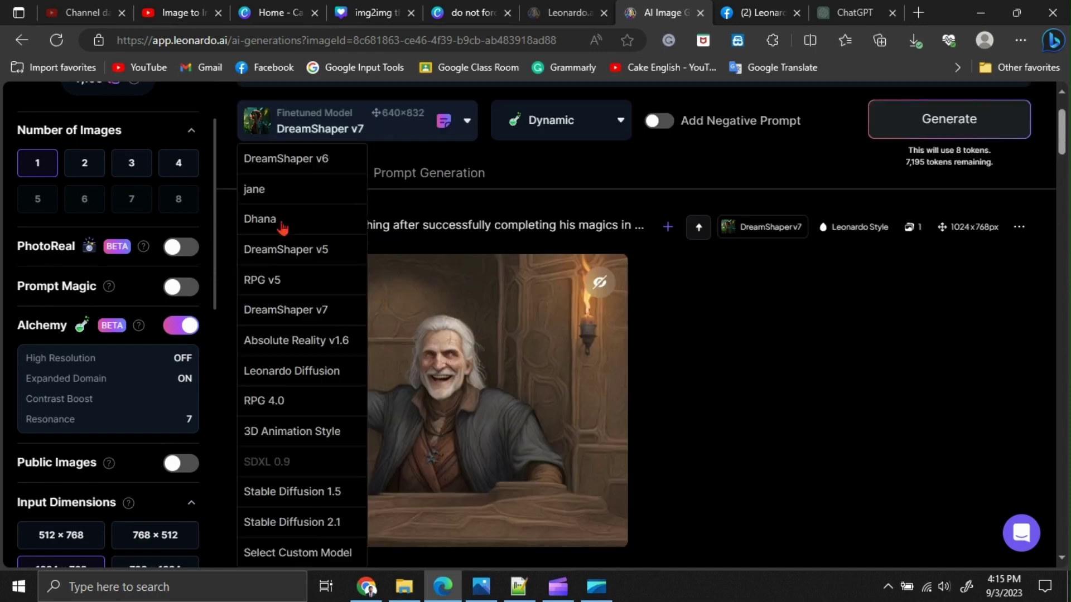
pyautogui.click(312, 167)
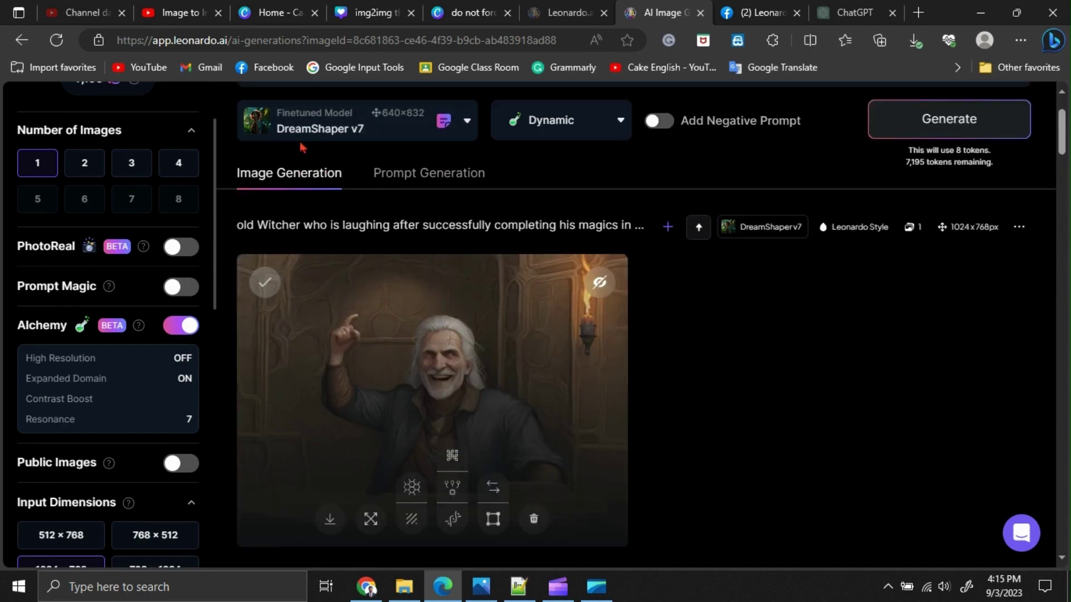
pyautogui.scroll(2, 304, 148)
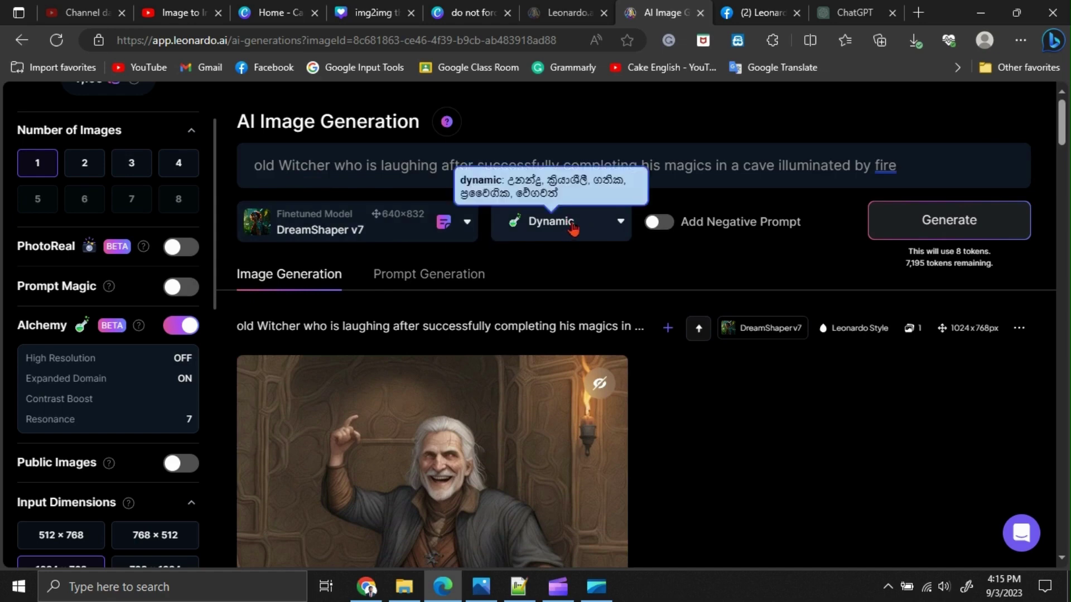
pyautogui.moveTo(250, 164); pyautogui.dragTo(918, 162)
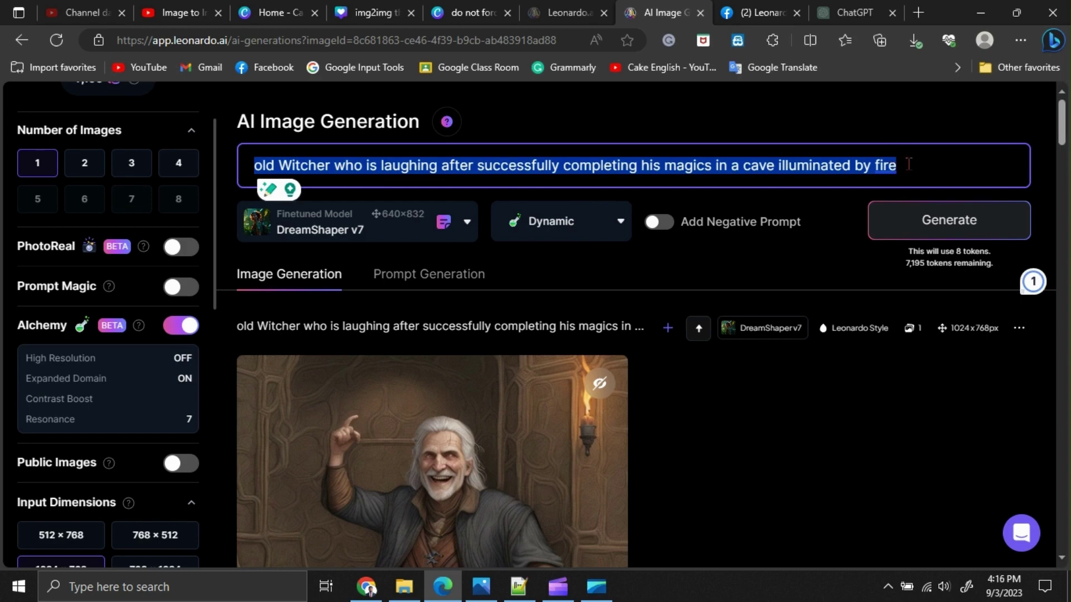
pyautogui.click(908, 164)
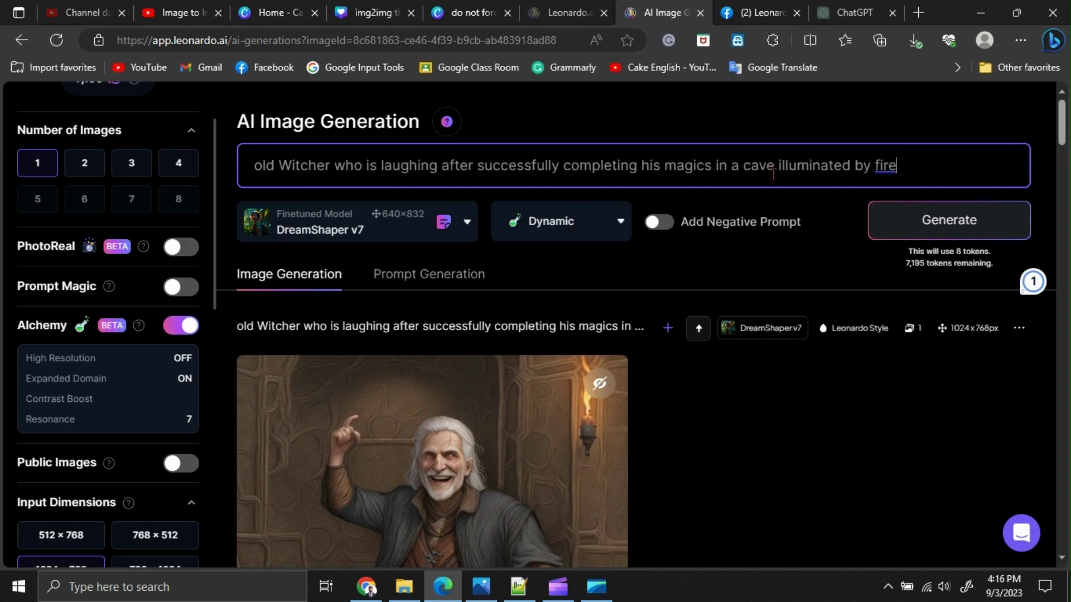
pyautogui.click(1027, 228)
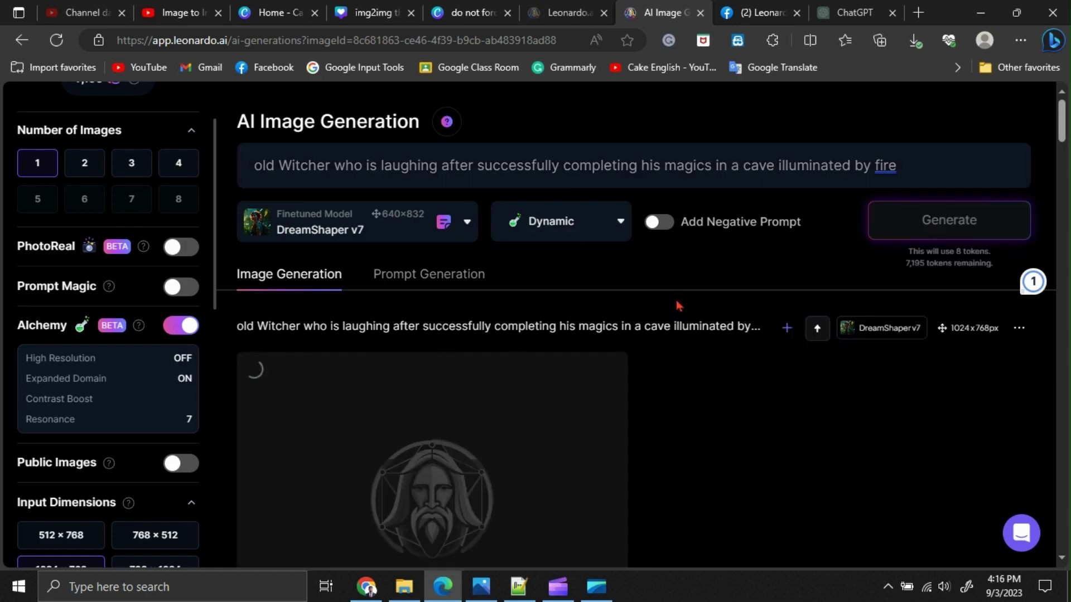
# Drop Init Strength from 0.9 to 0.02, then raise it back to about 0.35.
pyautogui.scroll(-10, 175, 546)
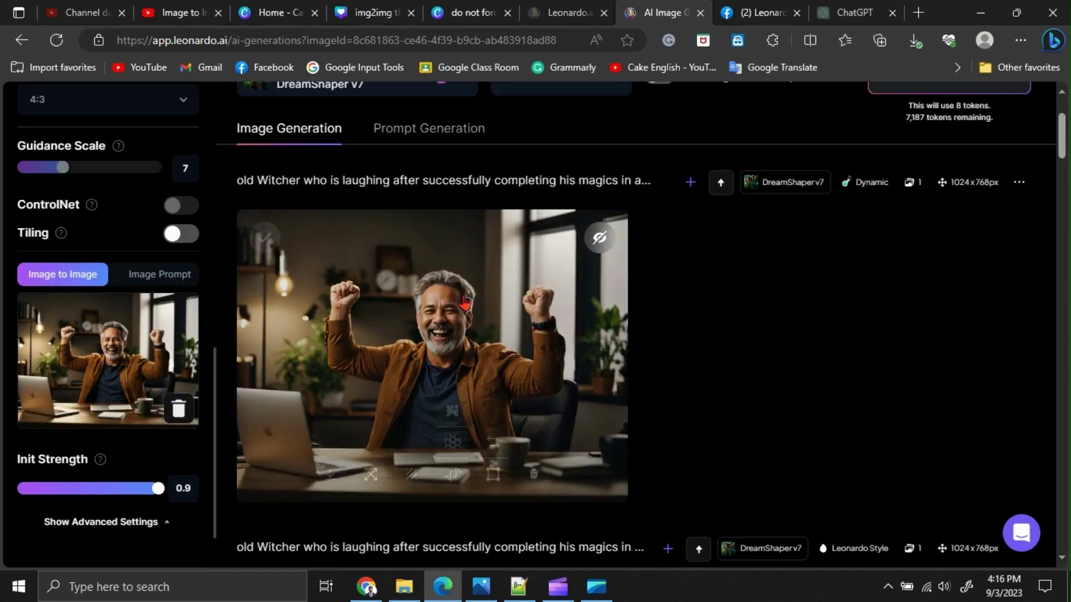
pyautogui.moveTo(478, 323)
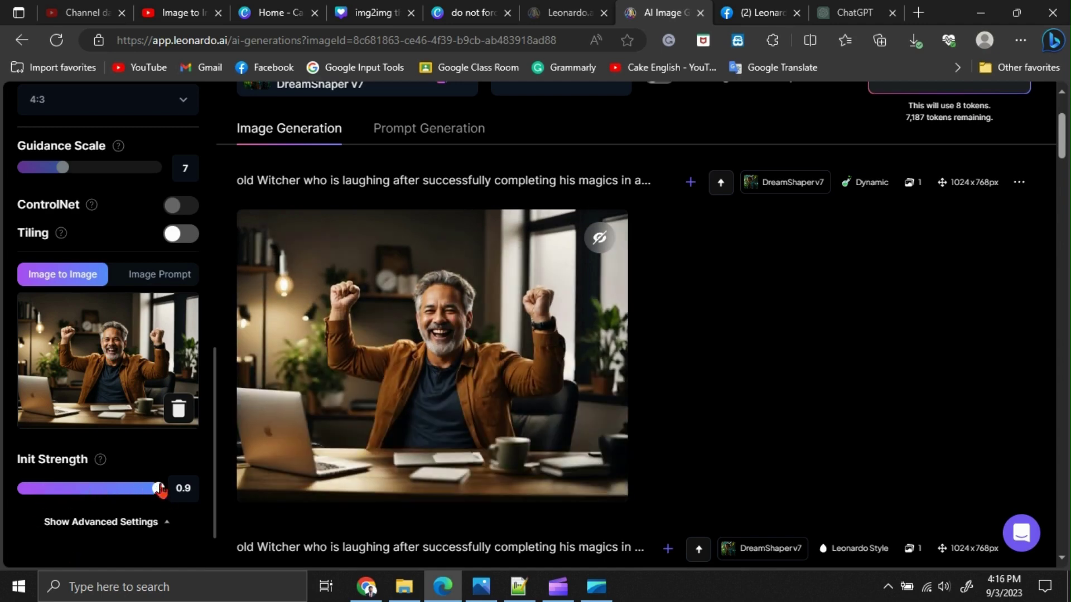
pyautogui.moveTo(160, 489); pyautogui.dragTo(20, 489)
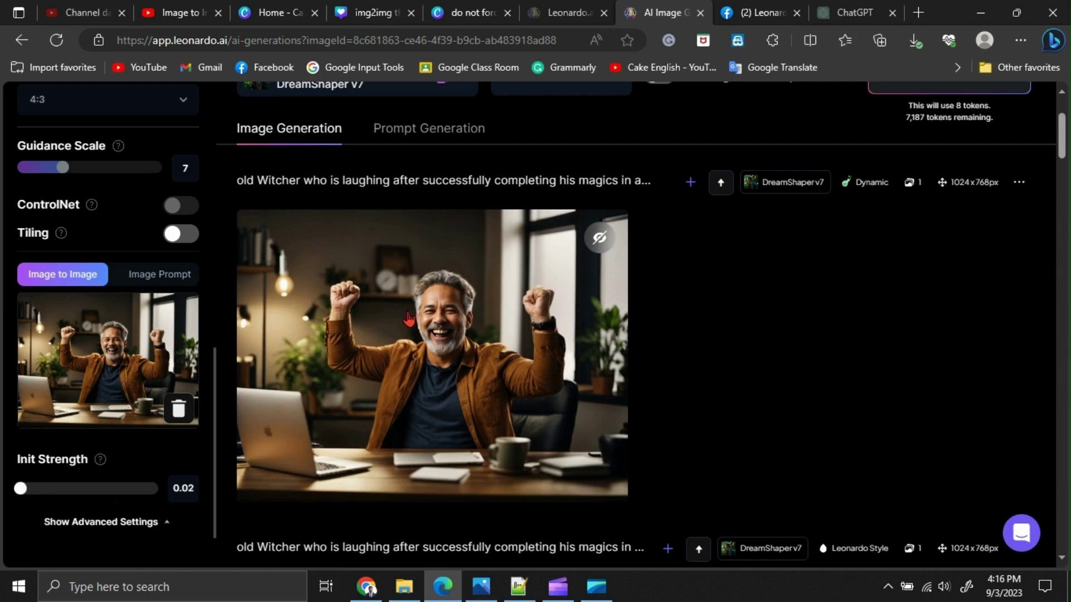
pyautogui.moveTo(467, 319)
pyautogui.scroll(3, 467, 319)
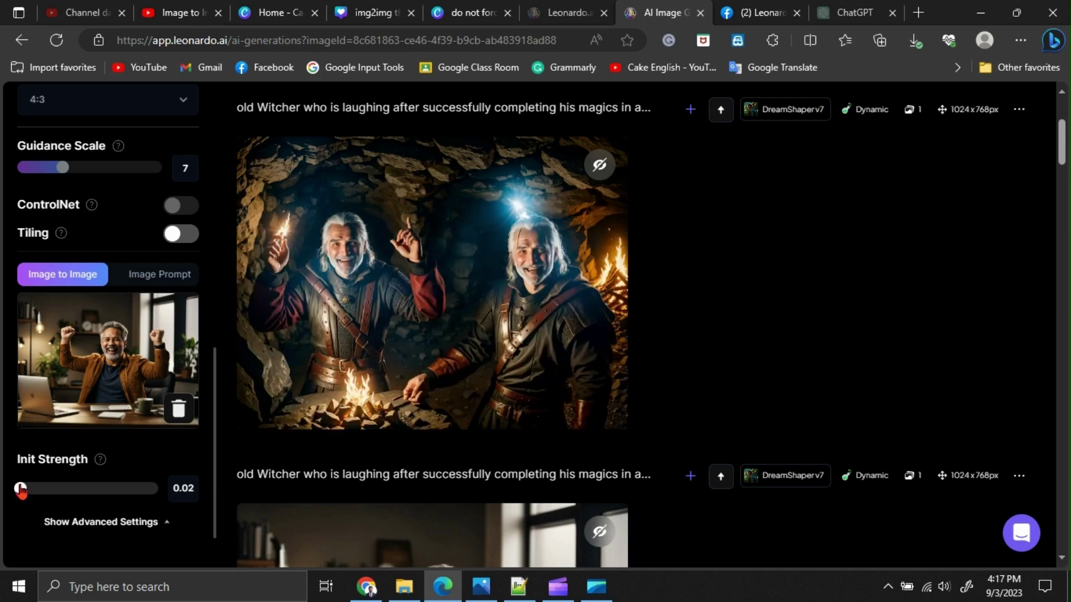
pyautogui.moveTo(20, 490); pyautogui.dragTo(76, 492)
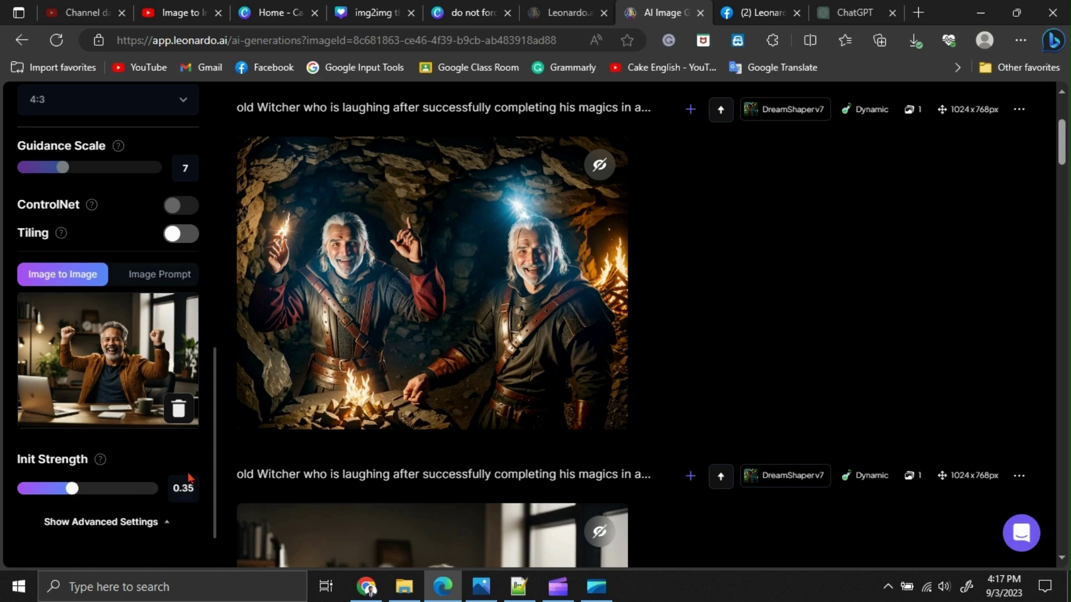
# Set Number of Images to 3 for the 0.35 Init Strength generation.
pyautogui.scroll(5, 1016, 201)
pyautogui.scroll(8, 71, 156)
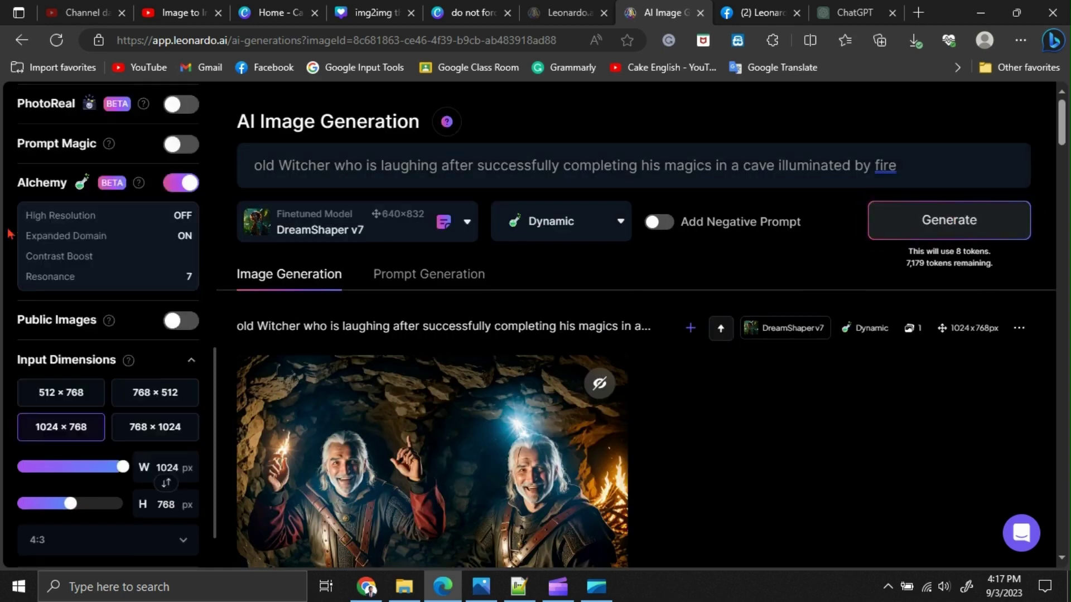
pyautogui.scroll(3, 71, 156)
pyautogui.click(135, 241)
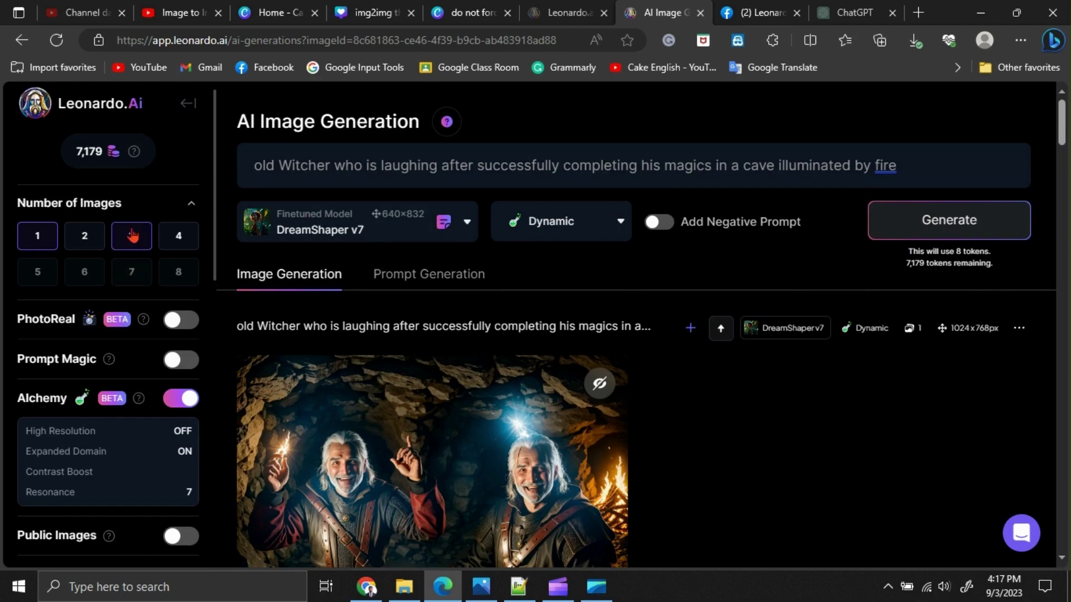
pyautogui.scroll(-8, 145, 257)
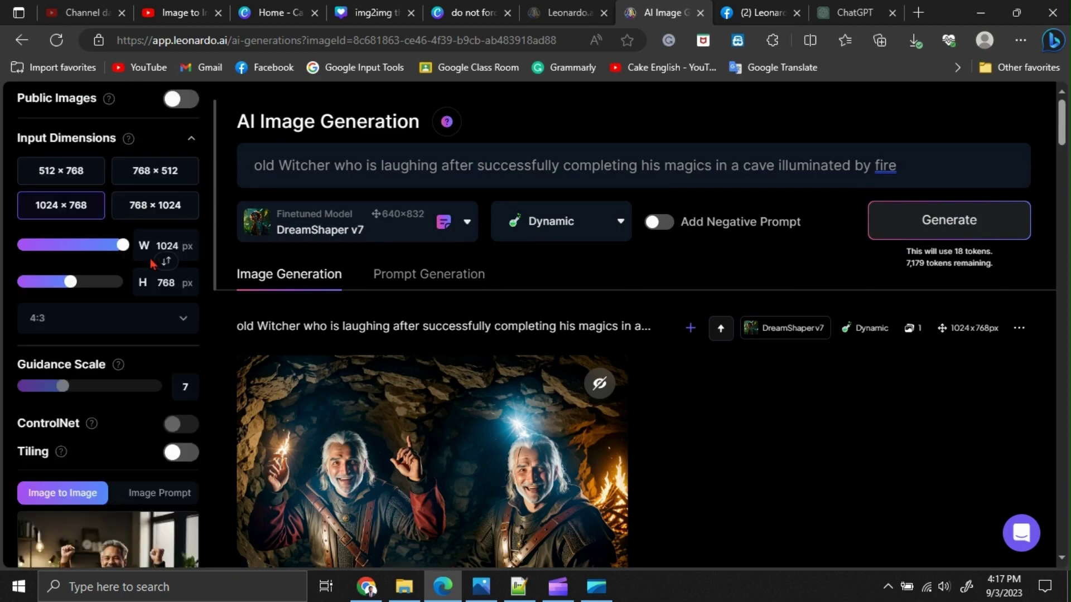
pyautogui.scroll(-5, 152, 264)
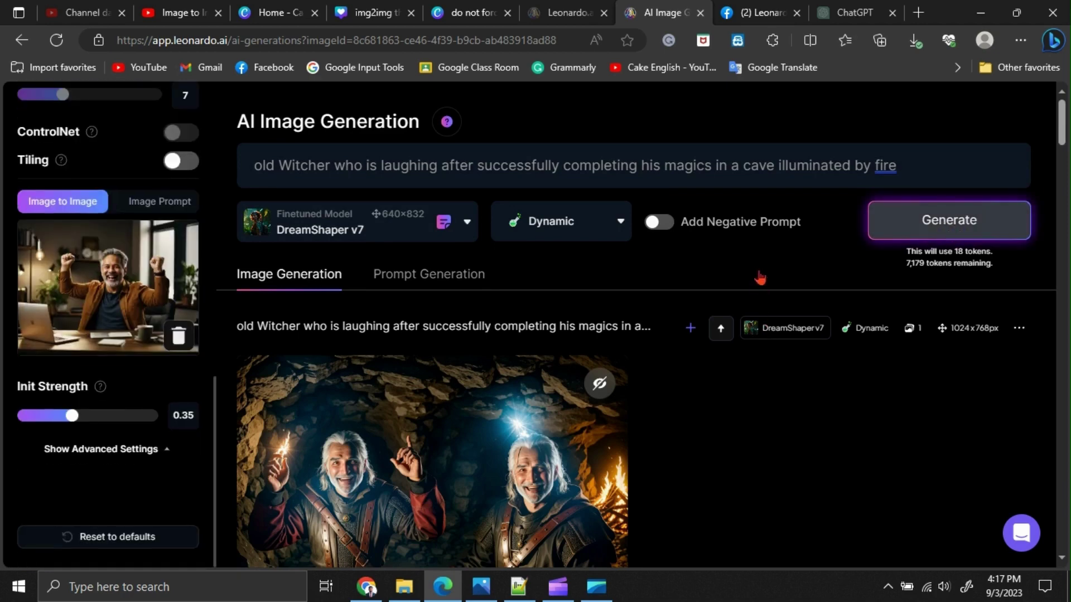
pyautogui.scroll(-5, 756, 276)
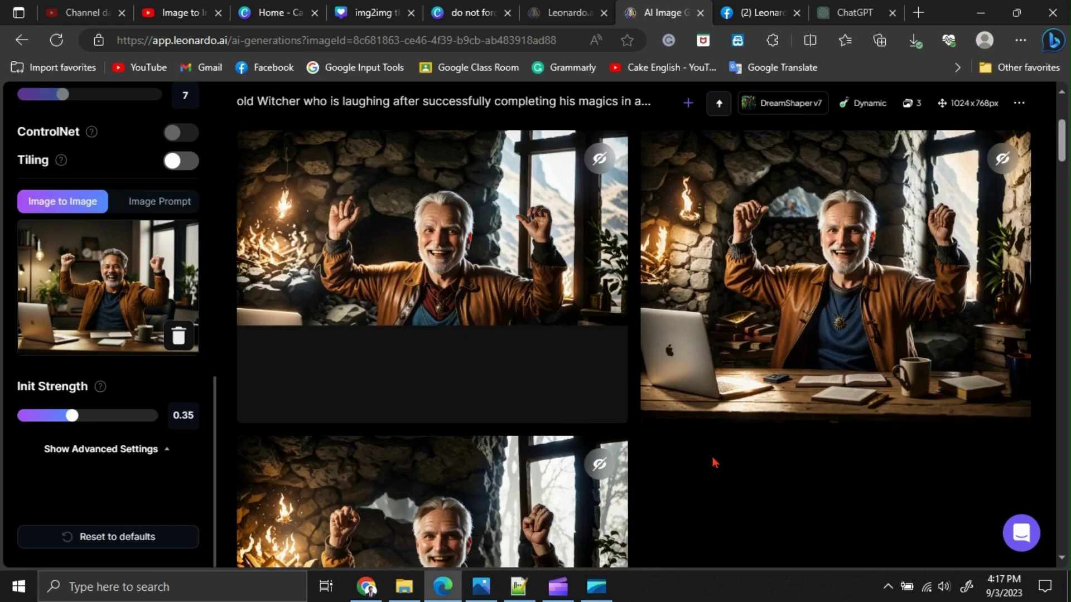
# Scroll through the three cheering grey-haired man images to inspect each result.
pyautogui.scroll(-1, 435, 251)
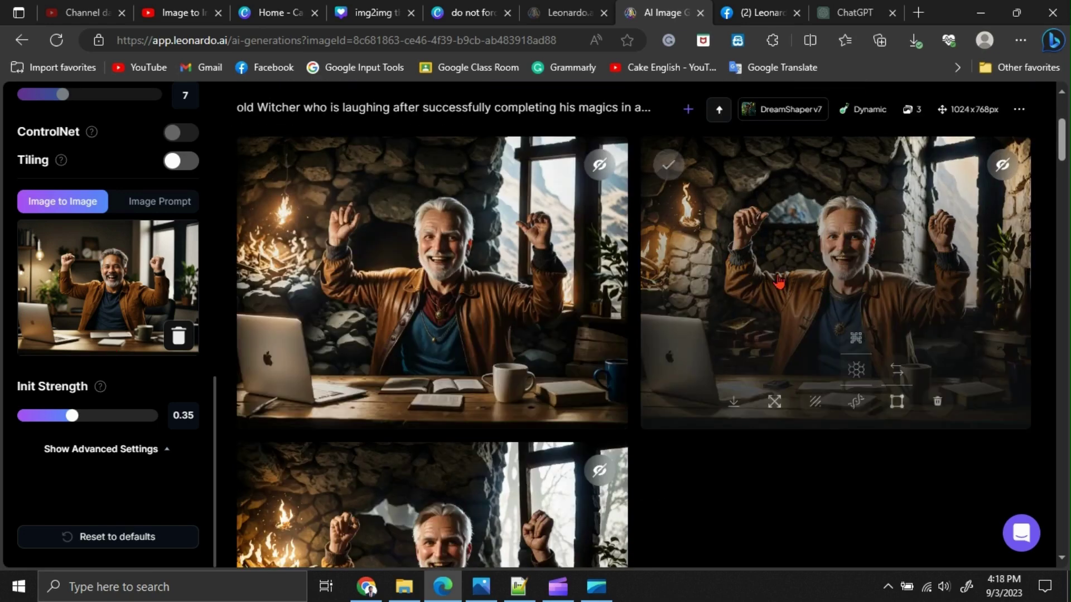
pyautogui.scroll(-1, 446, 262)
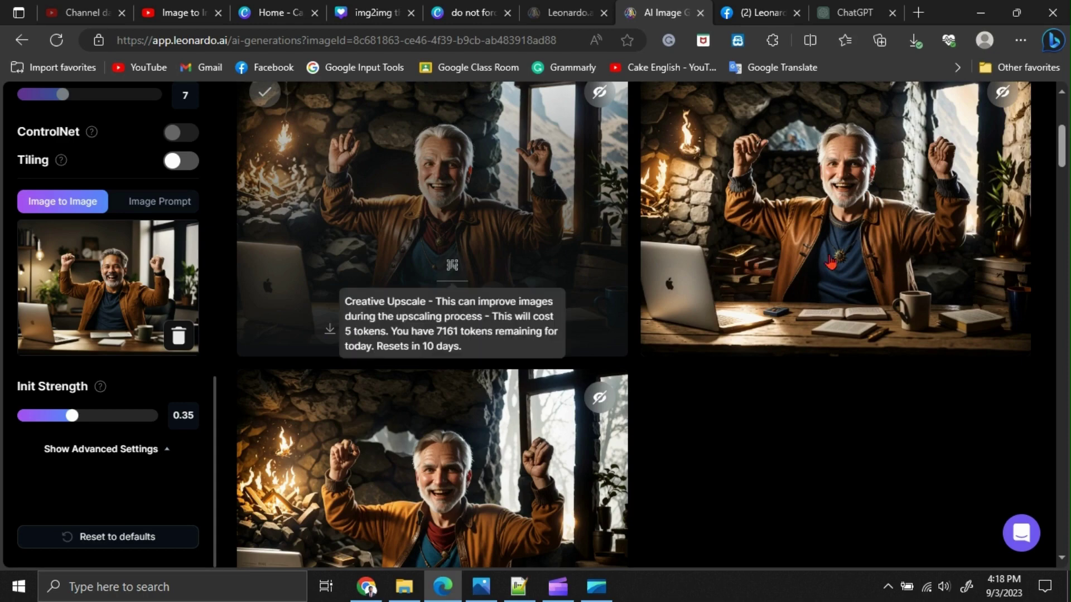
pyautogui.scroll(-1, 456, 260)
pyautogui.scroll(1, 502, 446)
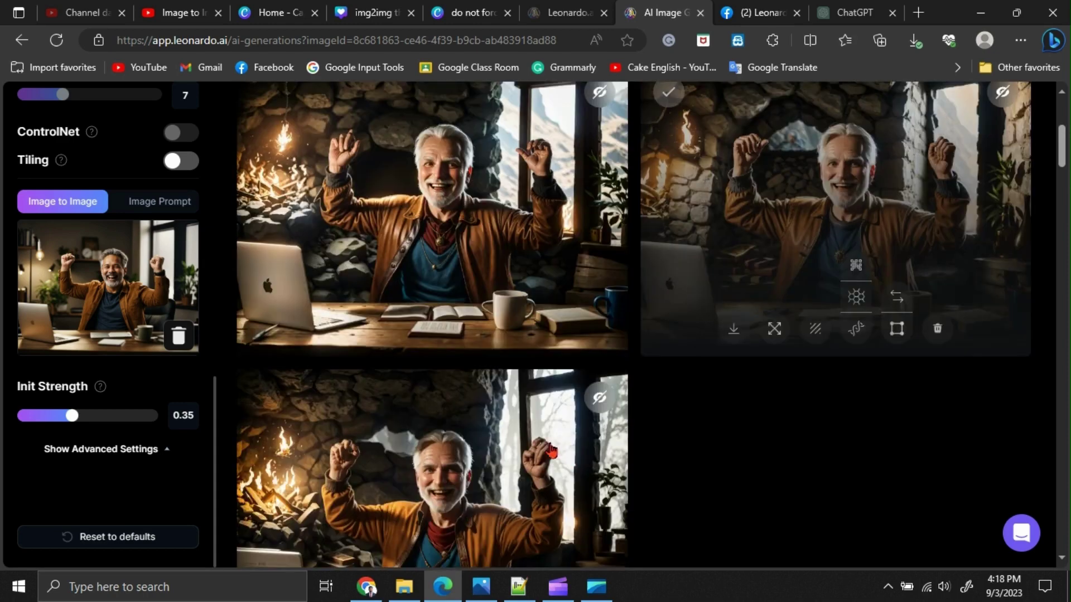
pyautogui.scroll(1, 605, 429)
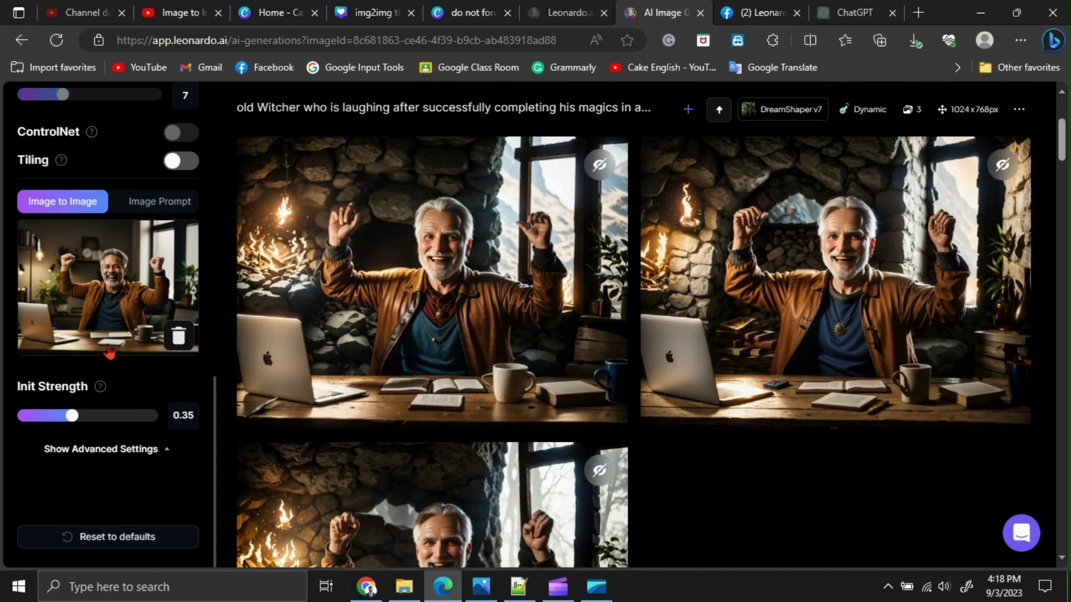
pyautogui.scroll(-1, 50, 378)
# Lower Init Strength from 0.35 to 0.25 and return to the prompt box.
pyautogui.moveTo(71, 424); pyautogui.dragTo(57, 423)
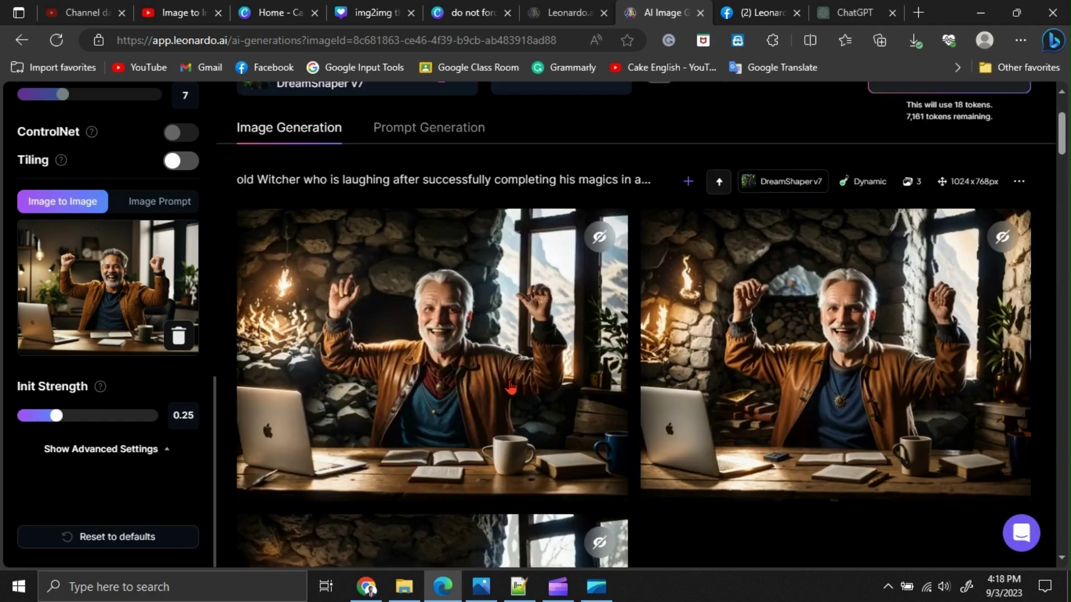
pyautogui.scroll(2, 510, 385)
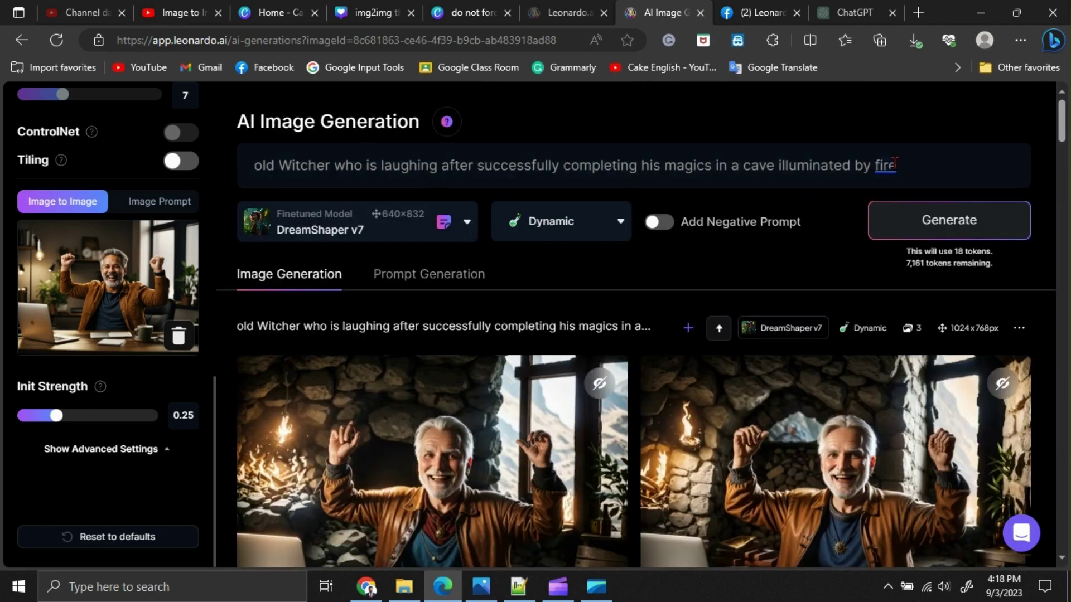
# Append ", wearing old witchers' cloak" to the end of the witcher prompt.
pyautogui.moveTo(255, 166); pyautogui.dragTo(440, 166)
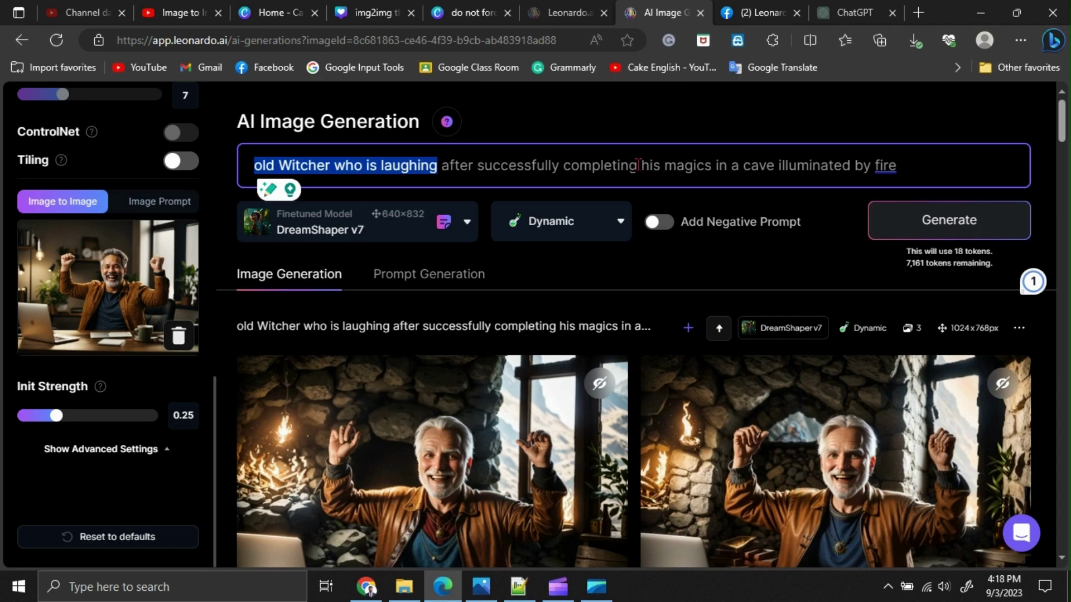
pyautogui.click(779, 164)
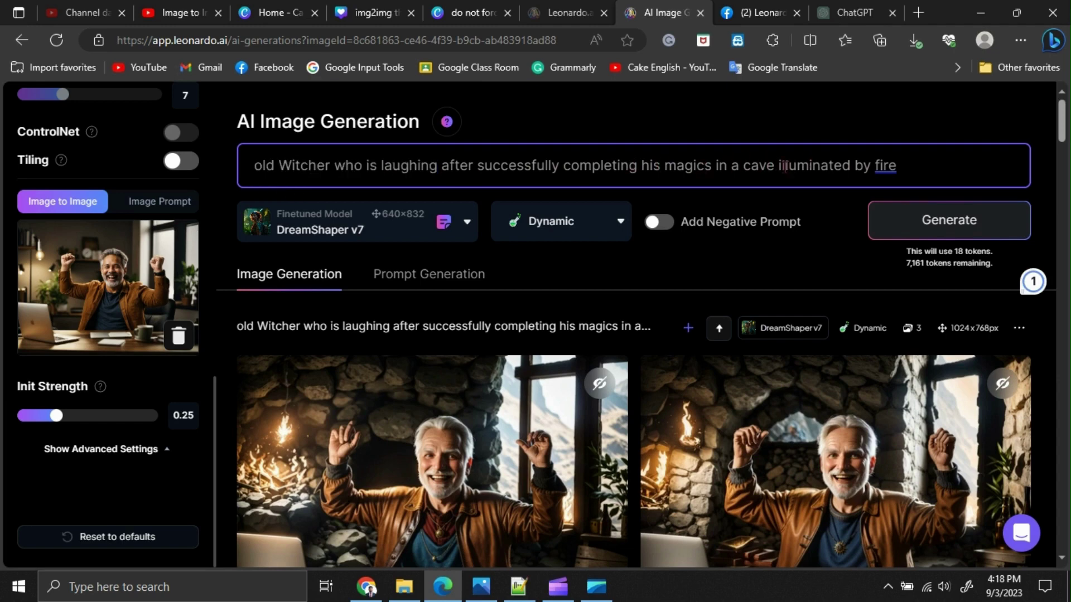
pyautogui.keyDown('shift'); pyautogui.click(717, 165); pyautogui.keyUp('shift')
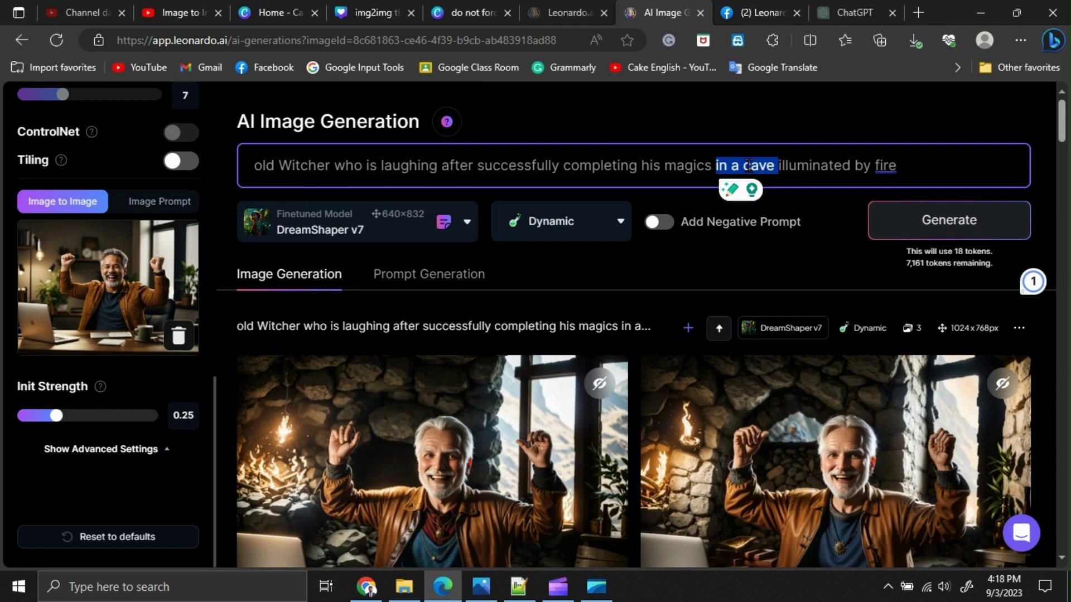
pyautogui.click(915, 165)
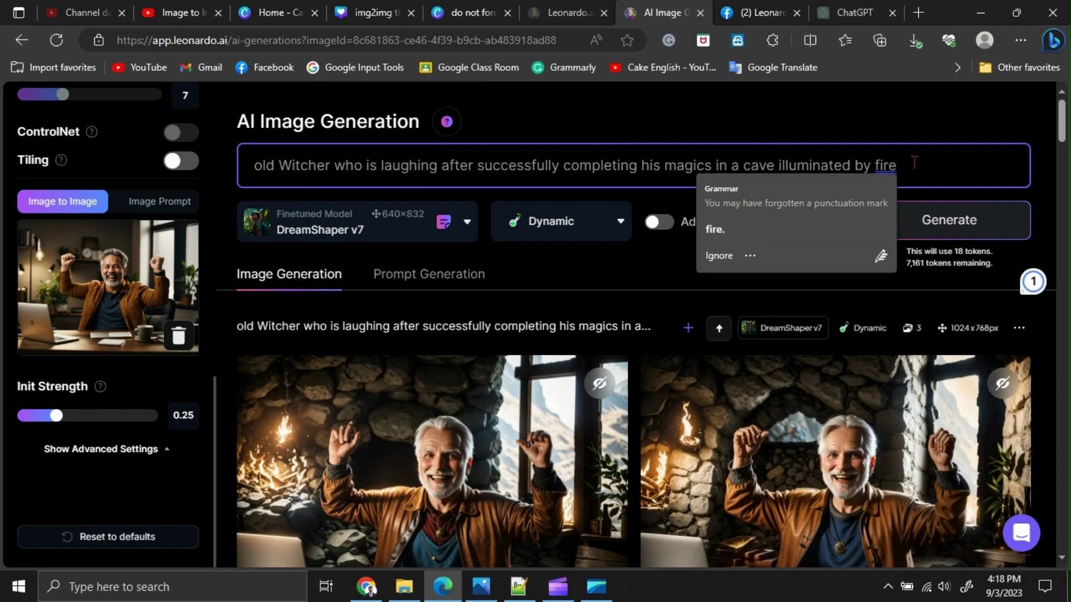
pyautogui.write(',')
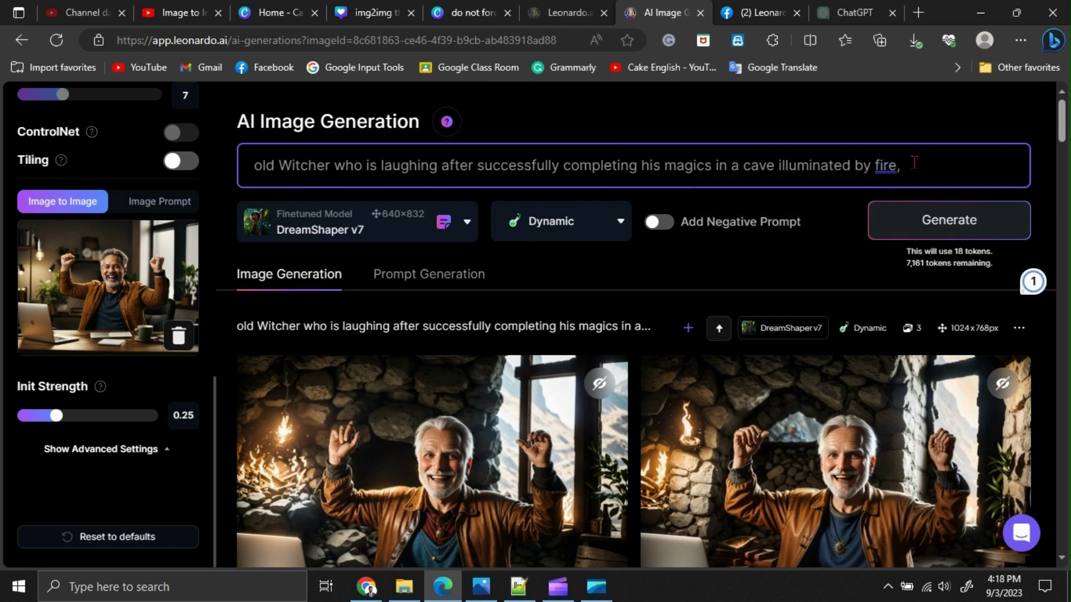
pyautogui.write(' wearing old wit')
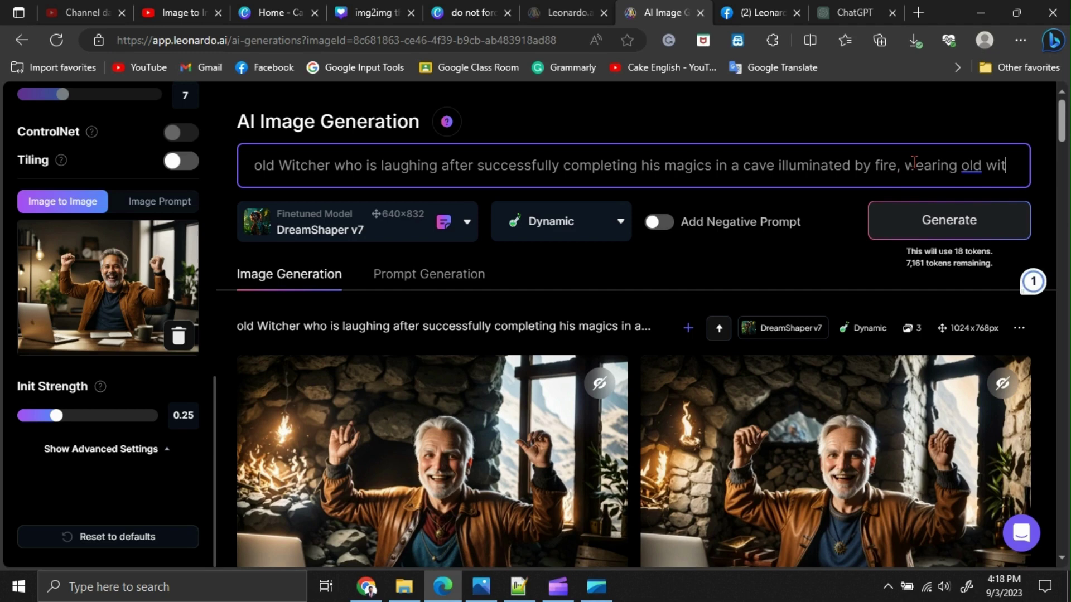
pyautogui.write("cher's")
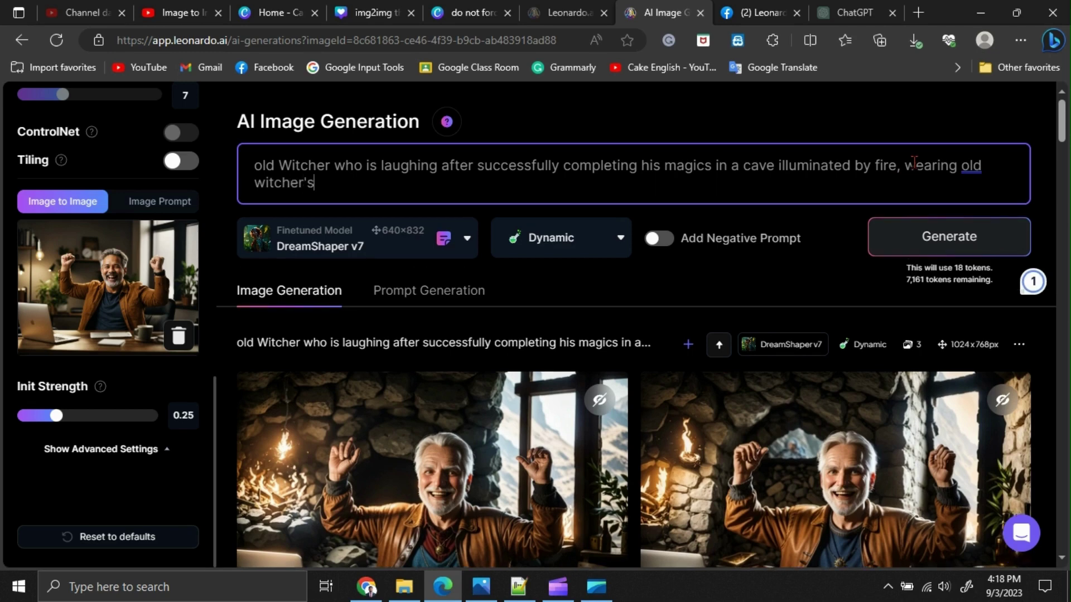
pyautogui.press('BackSpace')
pyautogui.press('BackSpace')
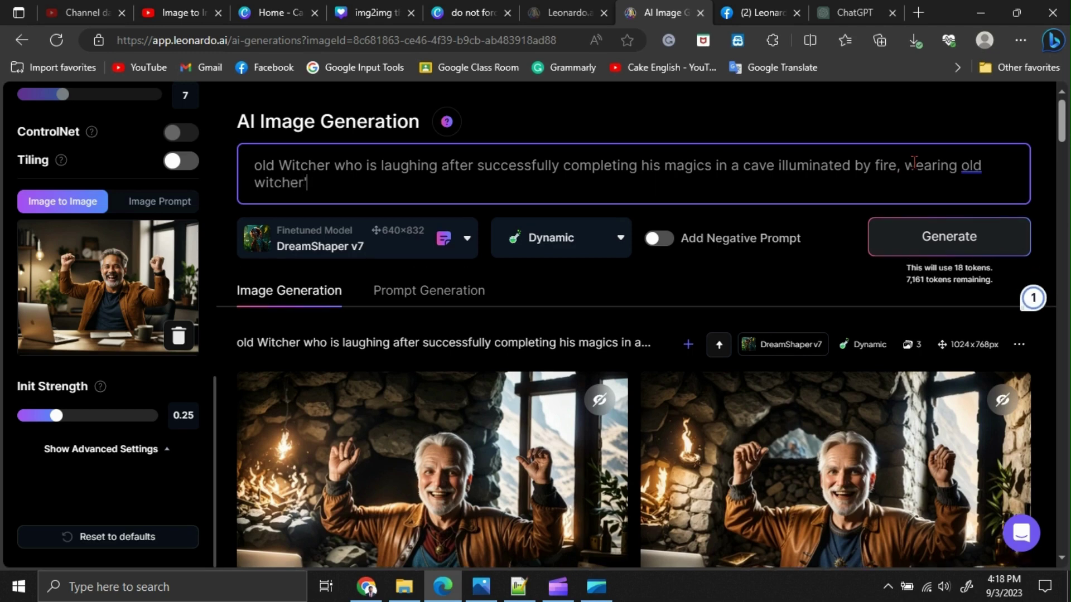
pyautogui.write("s' cloa")
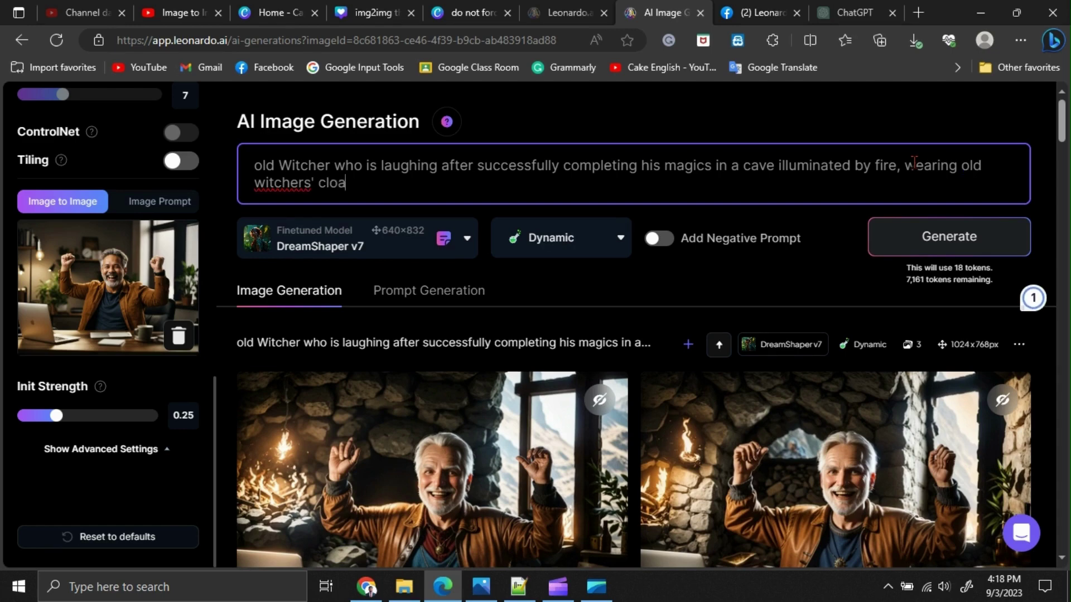
pyautogui.write('k')
# Generate three images from the cloak prompt and scroll through the results.
pyautogui.click(966, 241)
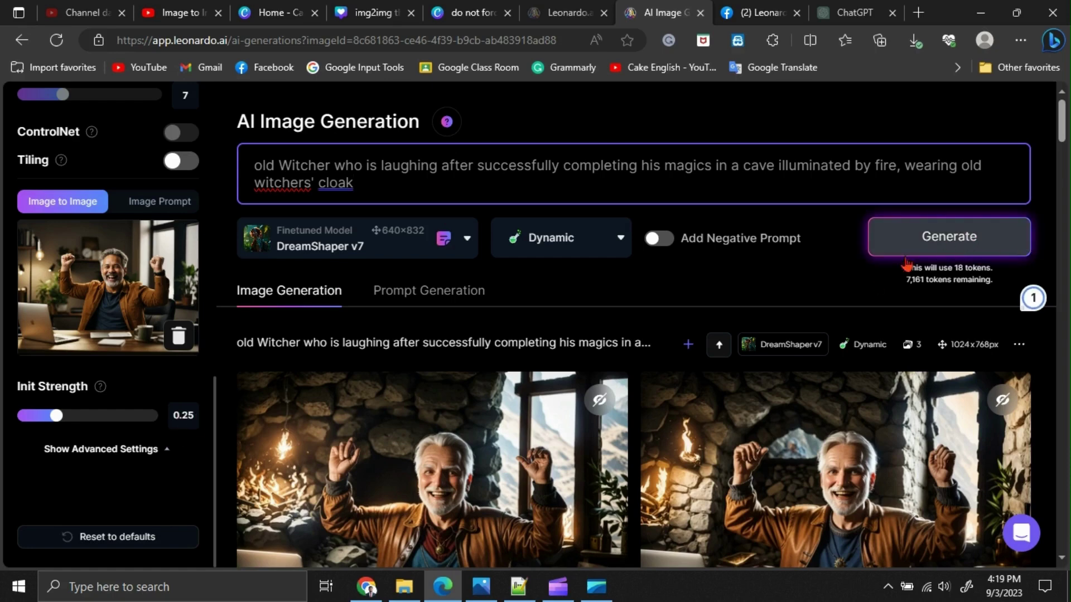
pyautogui.scroll(-4, 655, 238)
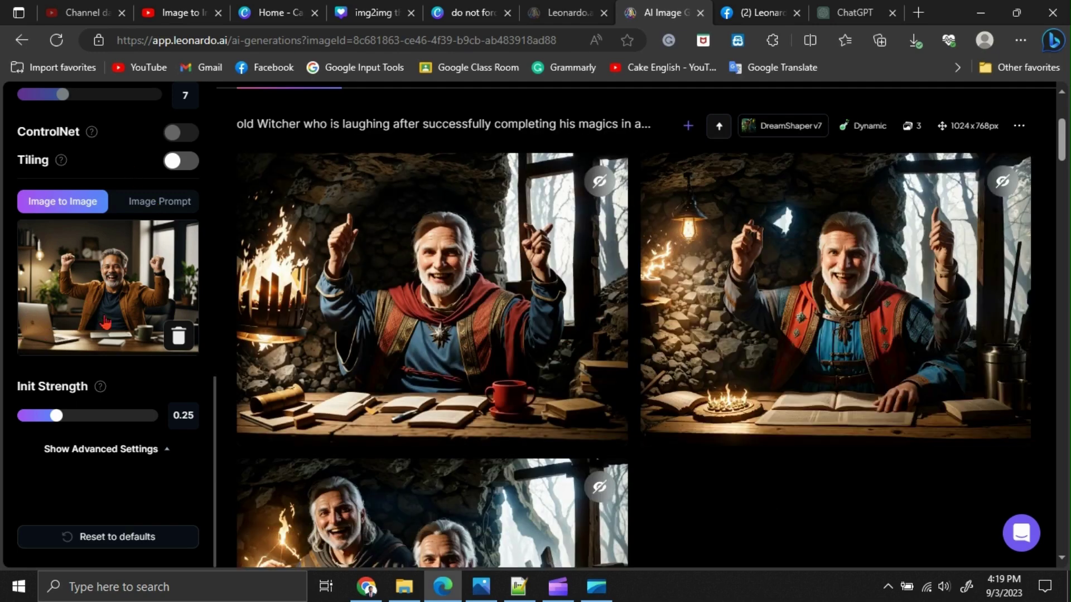
pyautogui.moveTo(440, 346)
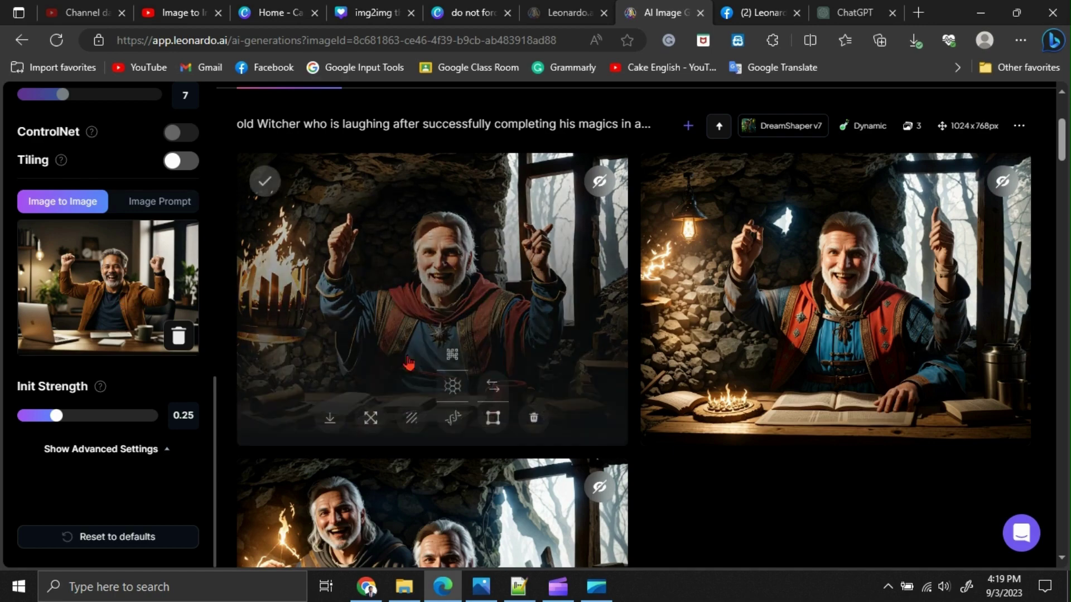
pyautogui.scroll(-1, 440, 363)
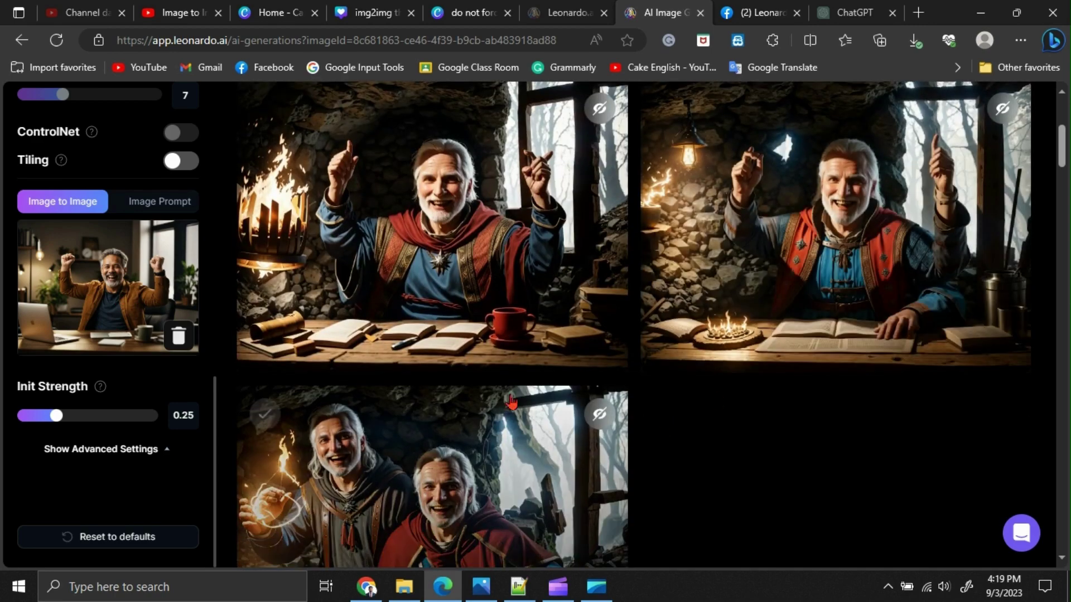
pyautogui.scroll(-1, 510, 393)
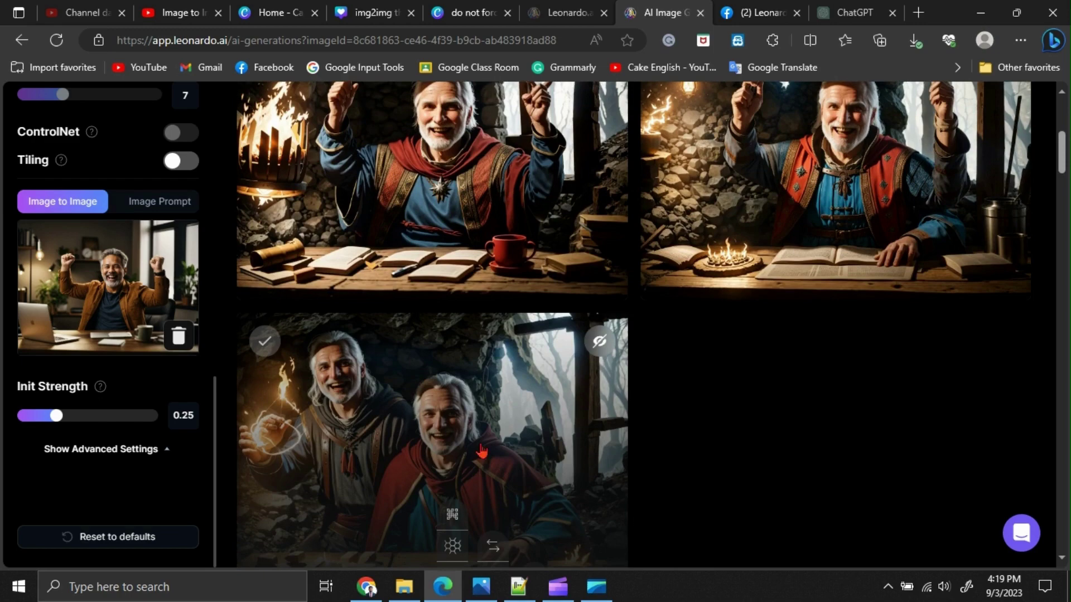
pyautogui.scroll(2, 577, 461)
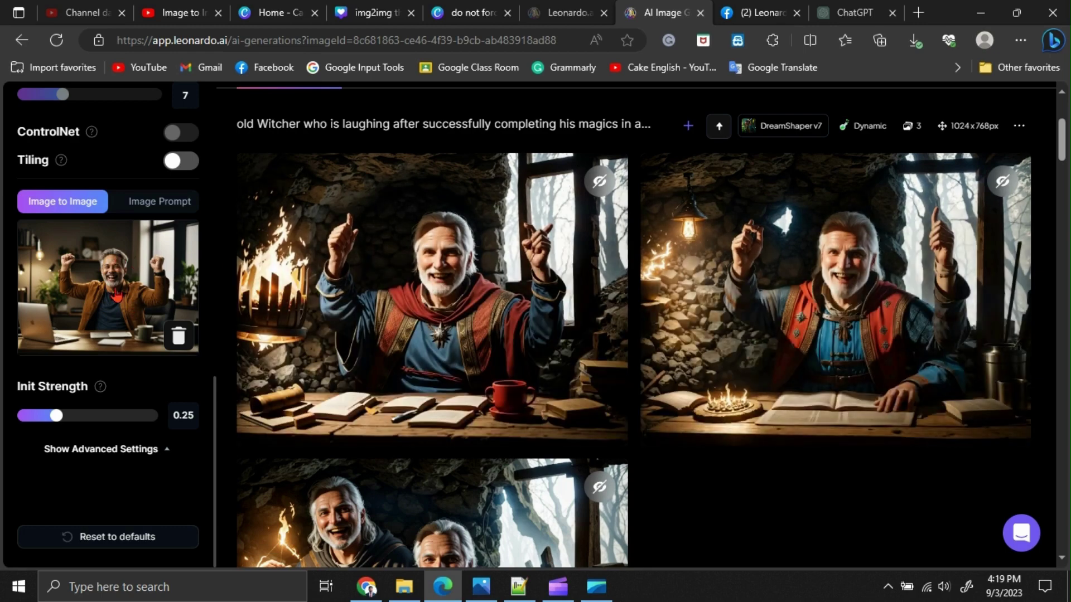
# Complete the negative prompt as "few hands, few person", fixing a typo.
pyautogui.write('hands,')
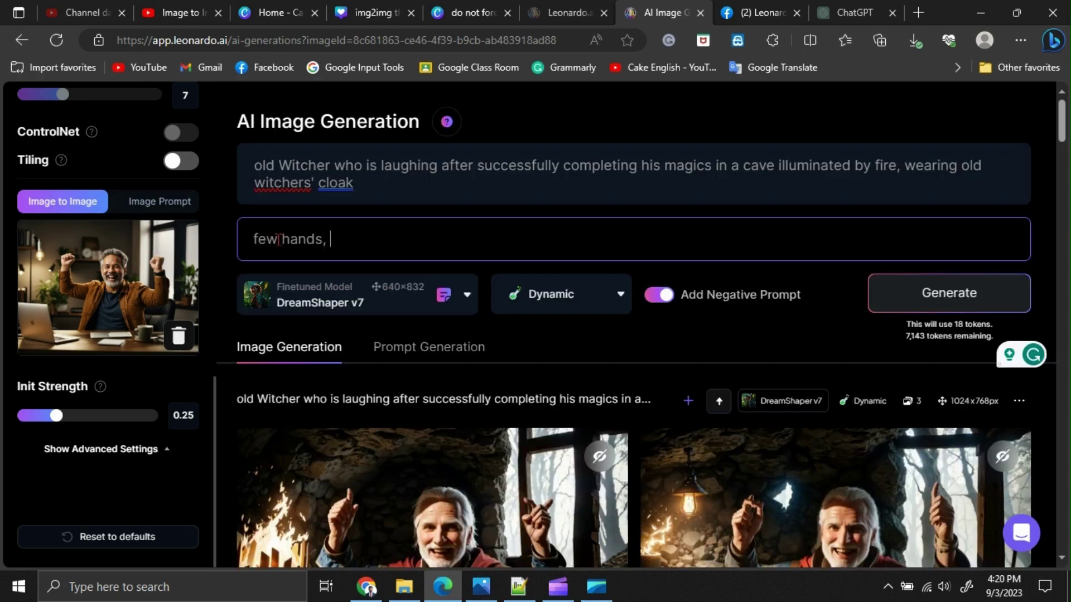
pyautogui.write(' few per')
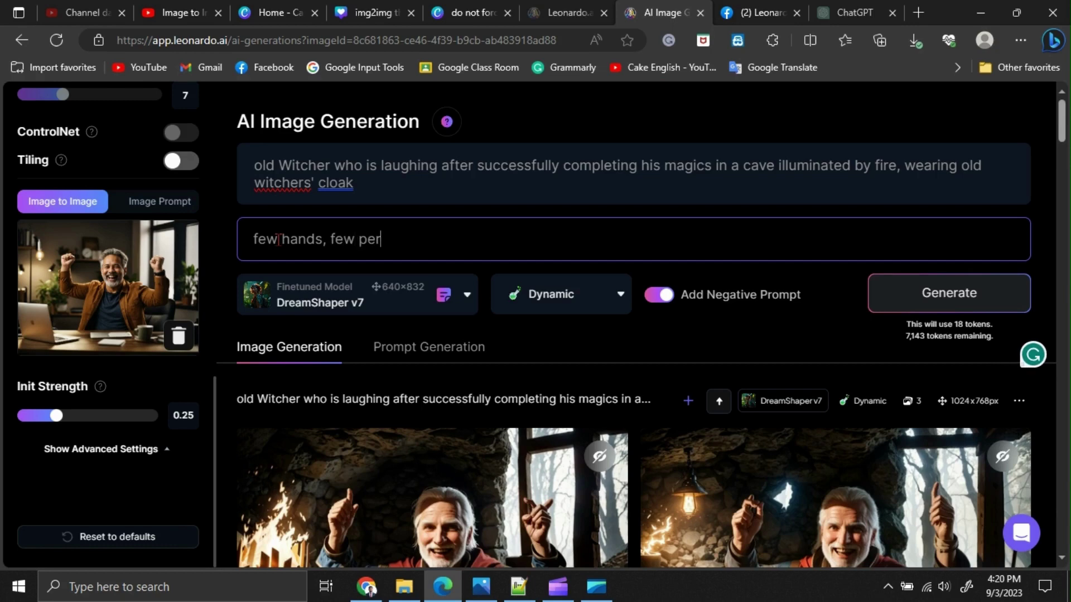
pyautogui.write('son')
pyautogui.press('BackSpace')
pyautogui.hotkey('ctrl', 'shift', 'Left')
pyautogui.hotkey('ctrl', 'shift', 'Left')
pyautogui.hotkey('ctrl', 'shift', 'Left')
pyautogui.hotkey('ctrl', 'shift', 'Left')
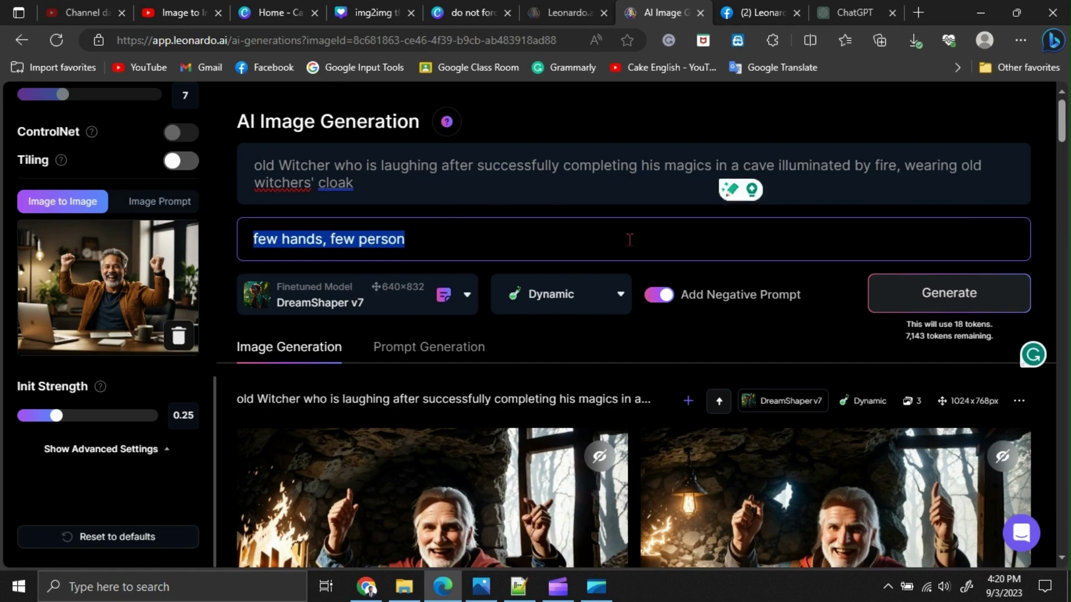
# Bring up the ControlNet setting's help info to read what ControlNet does.
pyautogui.scroll(-3, 629, 240)
pyautogui.scroll(3, 629, 239)
pyautogui.doubleClick(48, 277)
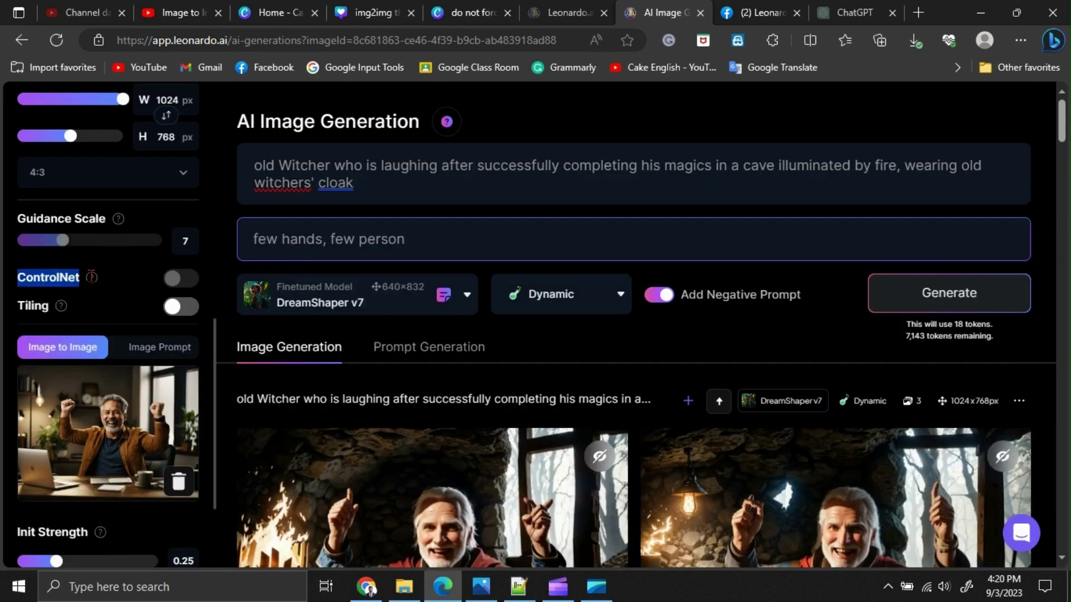
pyautogui.click(92, 278)
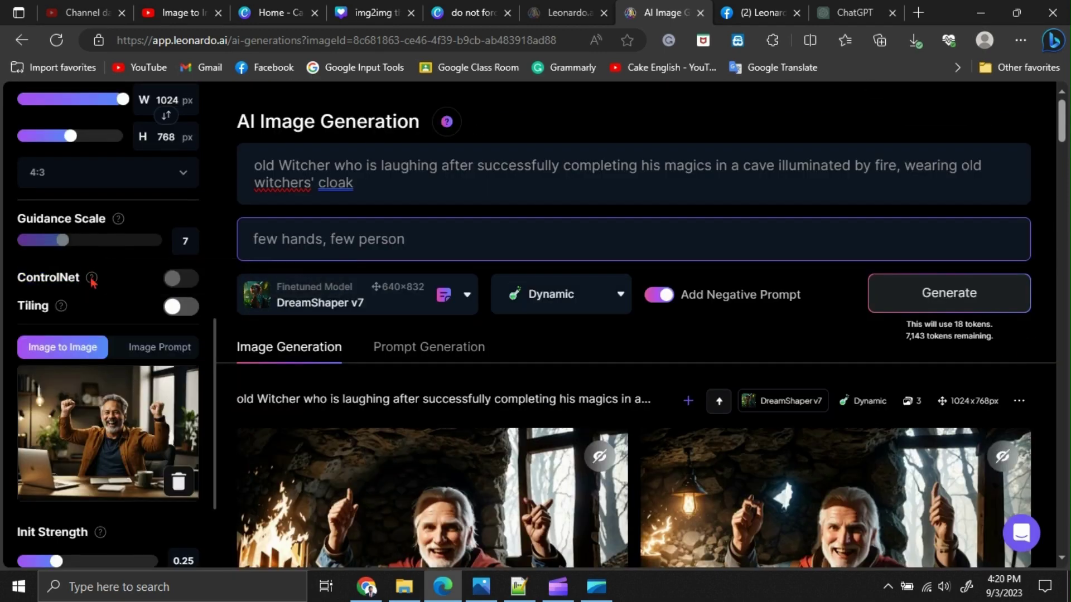
pyautogui.moveTo(92, 280)
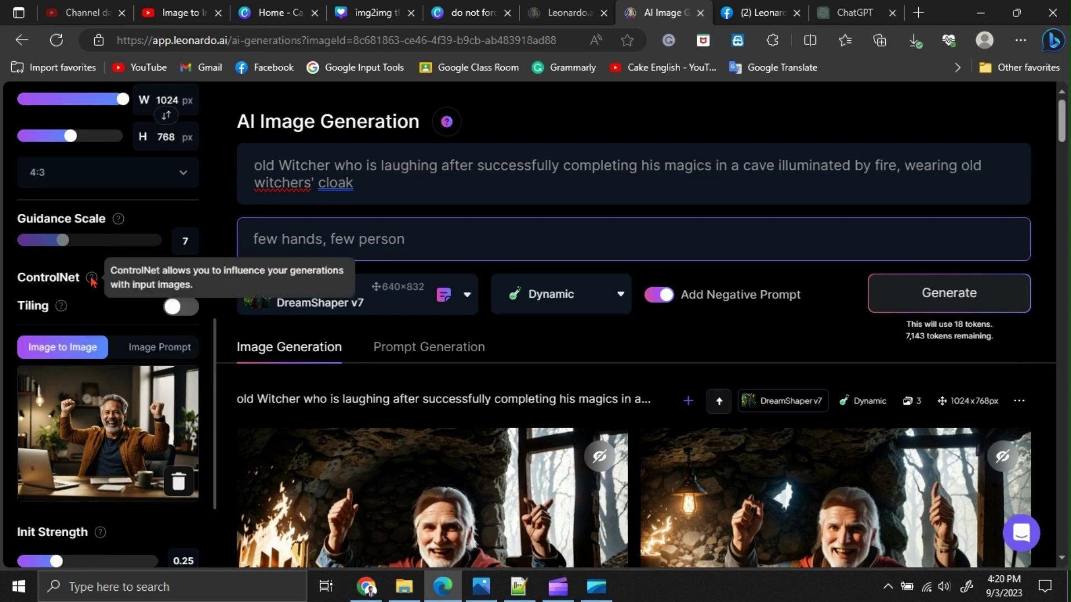
# Switch Alchemy off, changing the style to Leonardo Style and the cost from 18 to 4 tokens.
pyautogui.scroll(5, 151, 317)
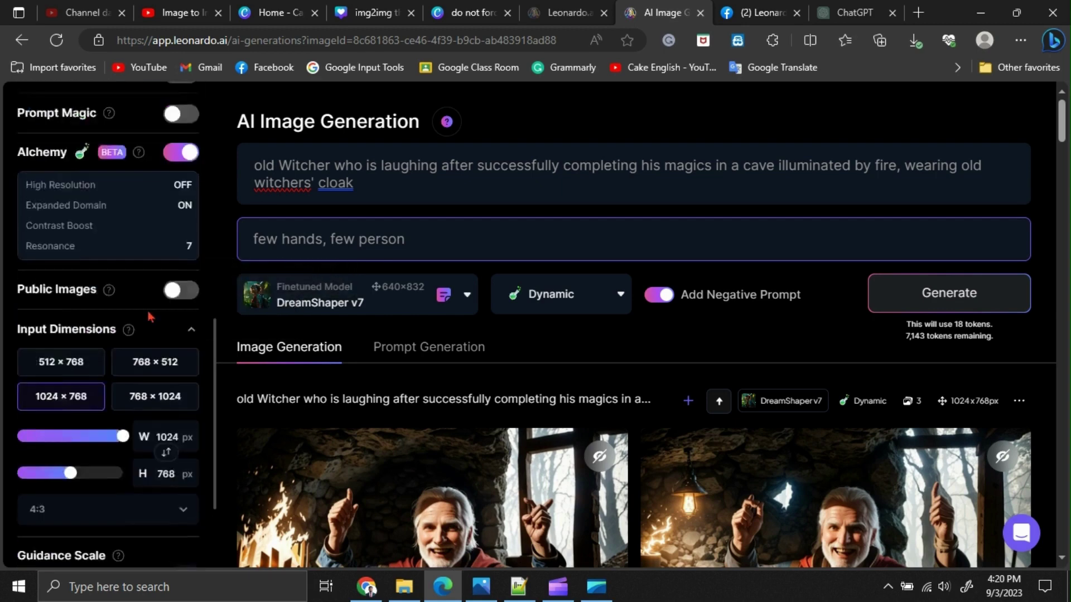
pyautogui.scroll(2, 151, 317)
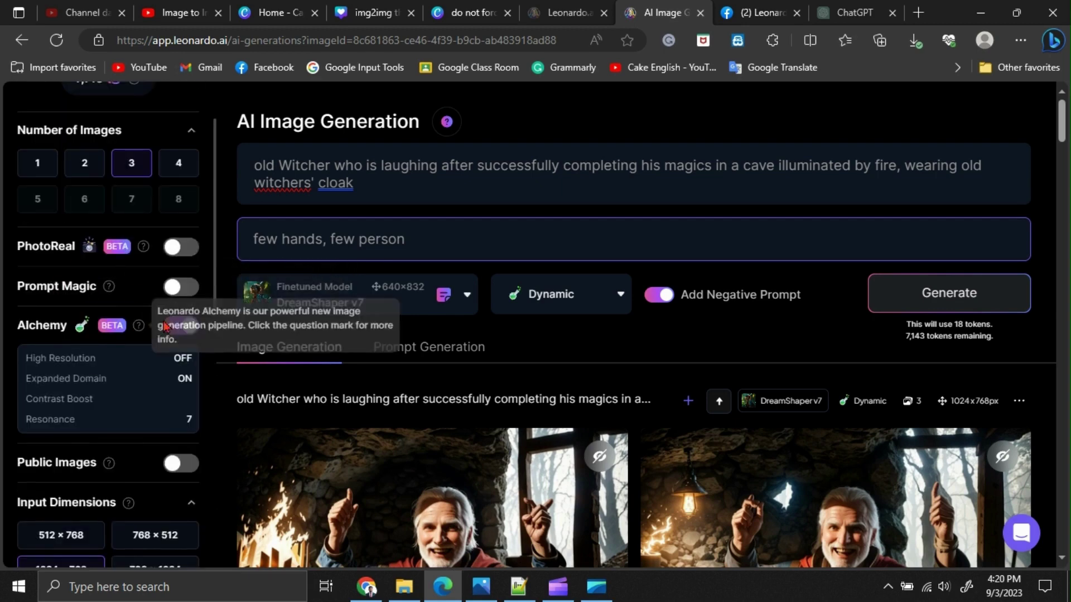
pyautogui.click(184, 329)
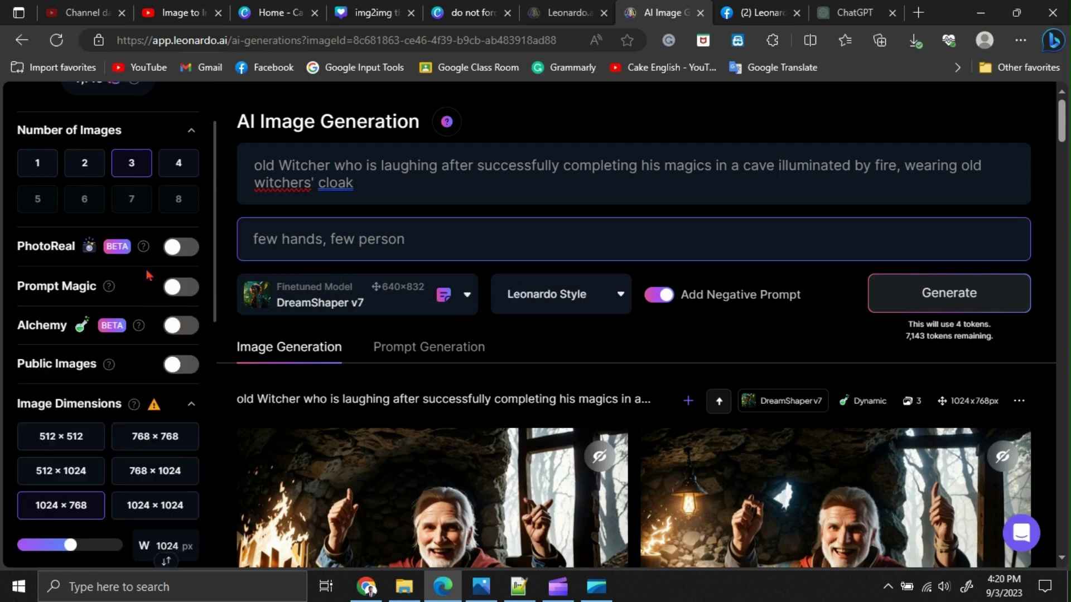
pyautogui.scroll(-8, 148, 275)
pyautogui.scroll(2, 168, 279)
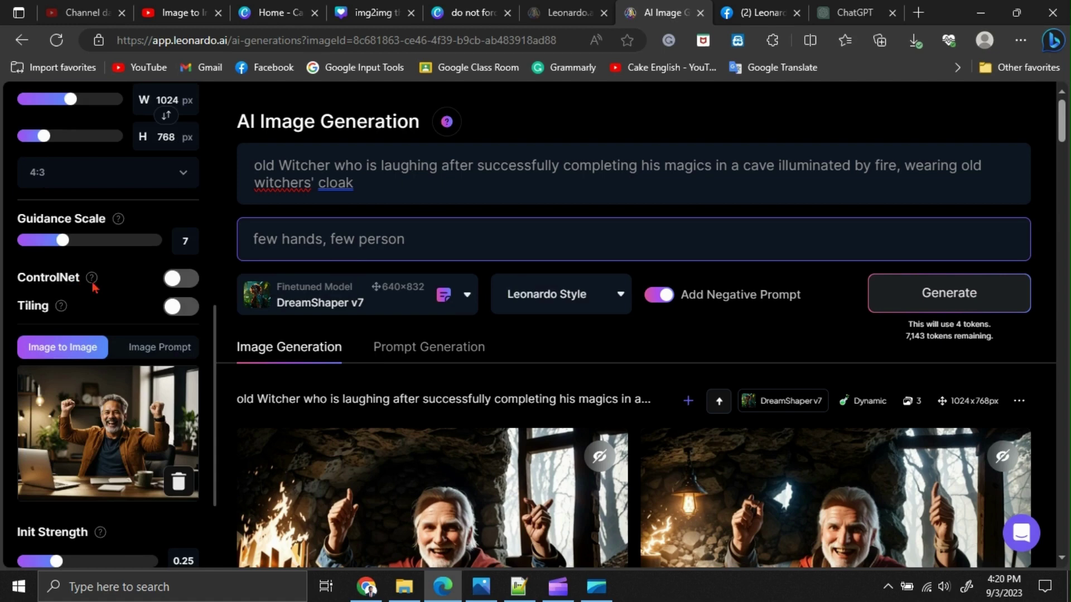
pyautogui.scroll(-2, 90, 284)
# Switch ControlNet on, keeping Edge to Image mode at ControlNet Weight 1.
pyautogui.click(176, 206)
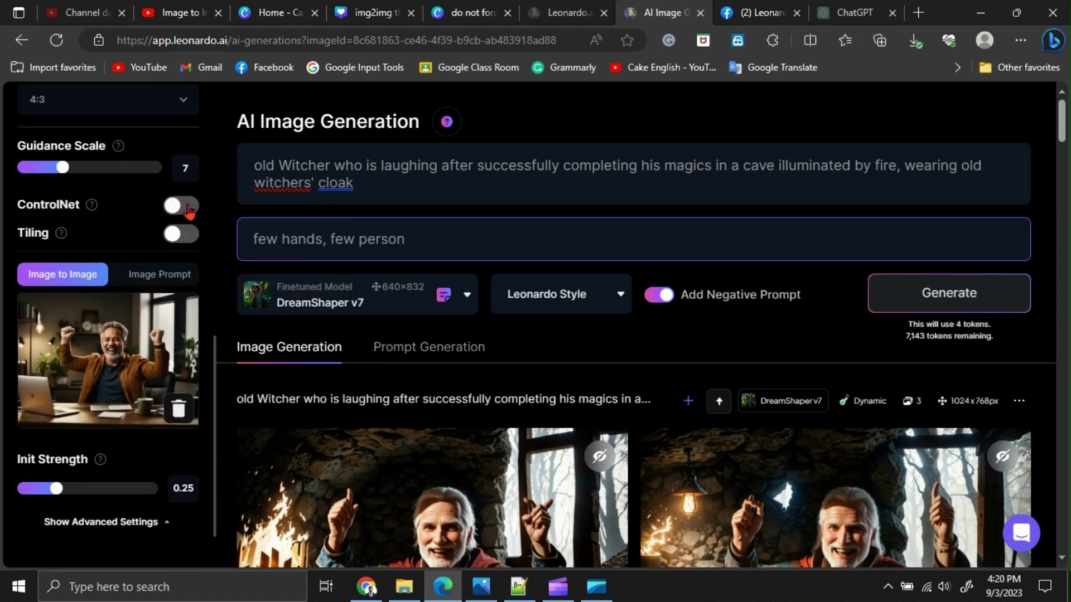
pyautogui.scroll(-2, 56, 187)
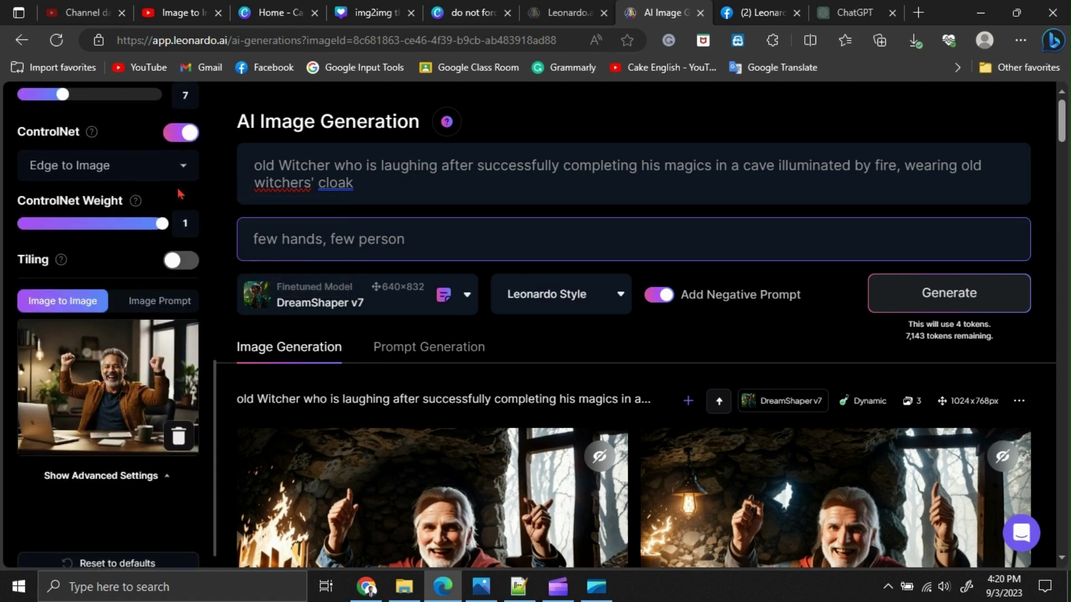
pyautogui.click(162, 170)
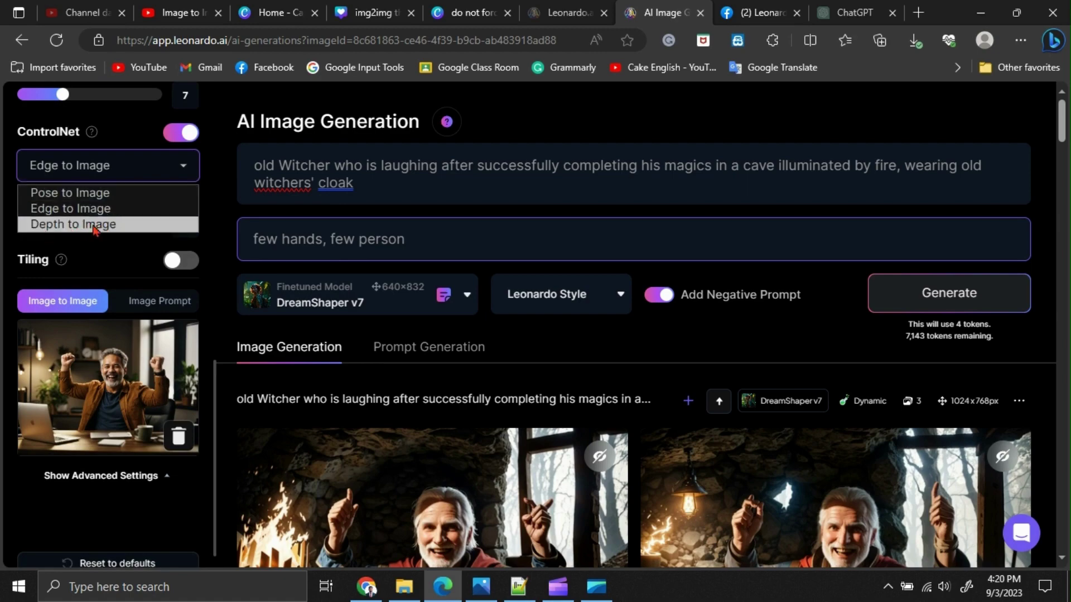
pyautogui.scroll(-5, 359, 246)
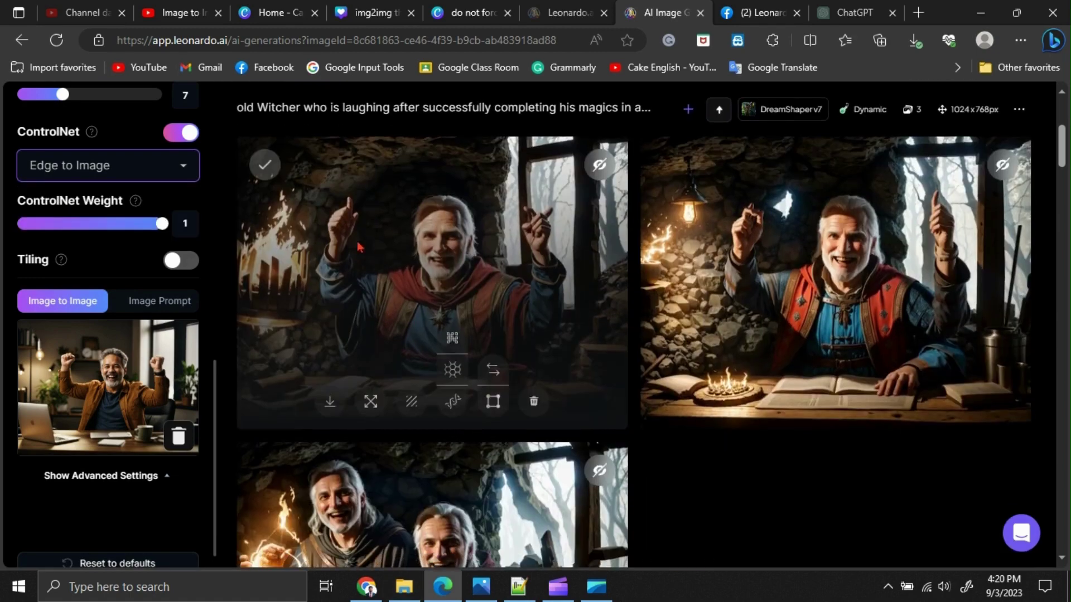
pyautogui.scroll(4, 691, 300)
pyautogui.scroll(4, 29, 319)
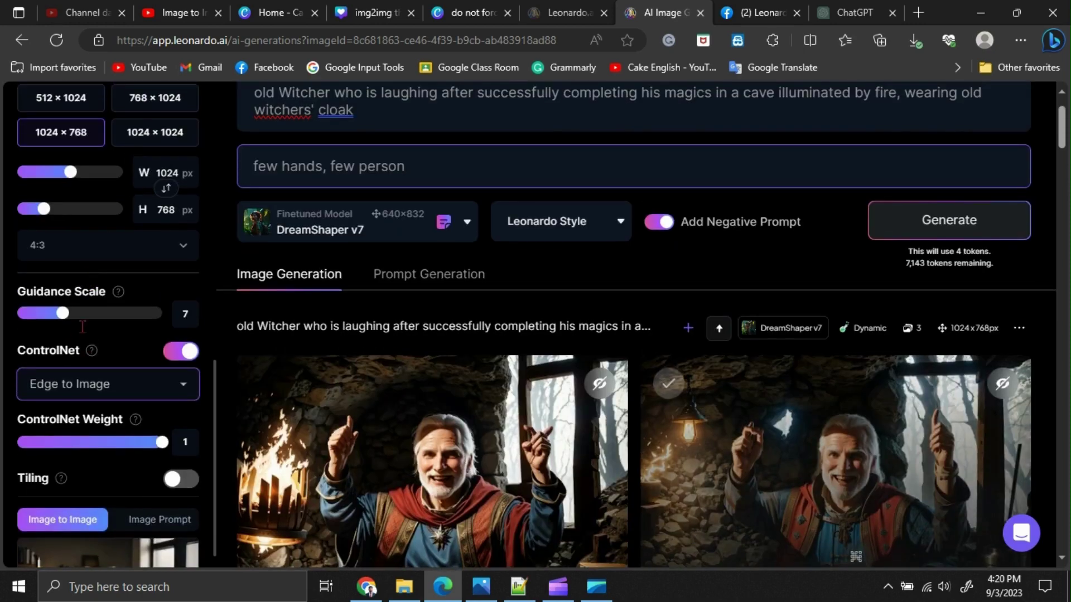
pyautogui.scroll(-3, 29, 319)
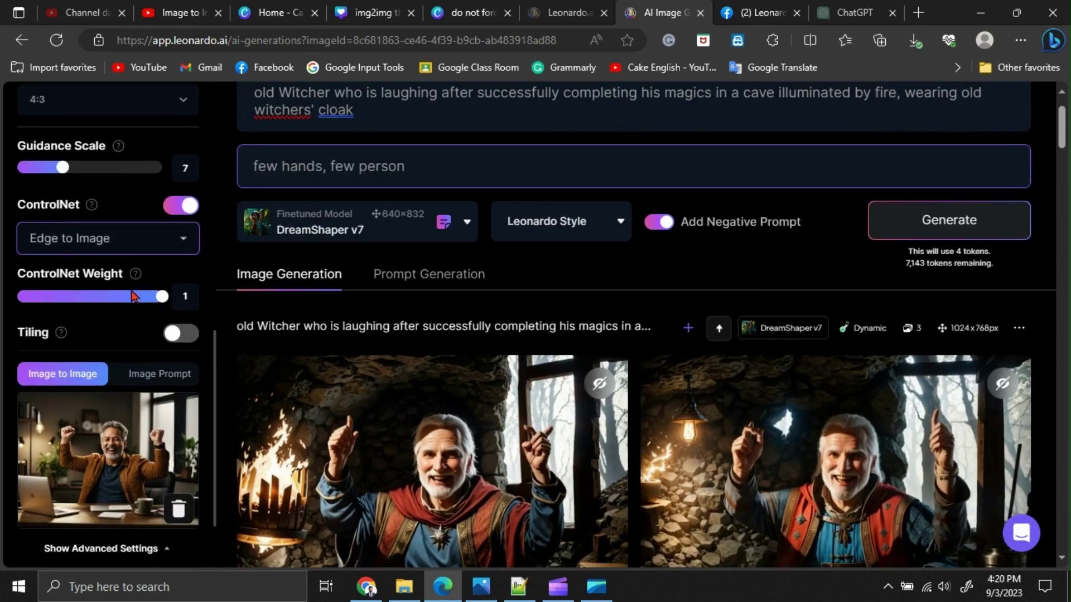